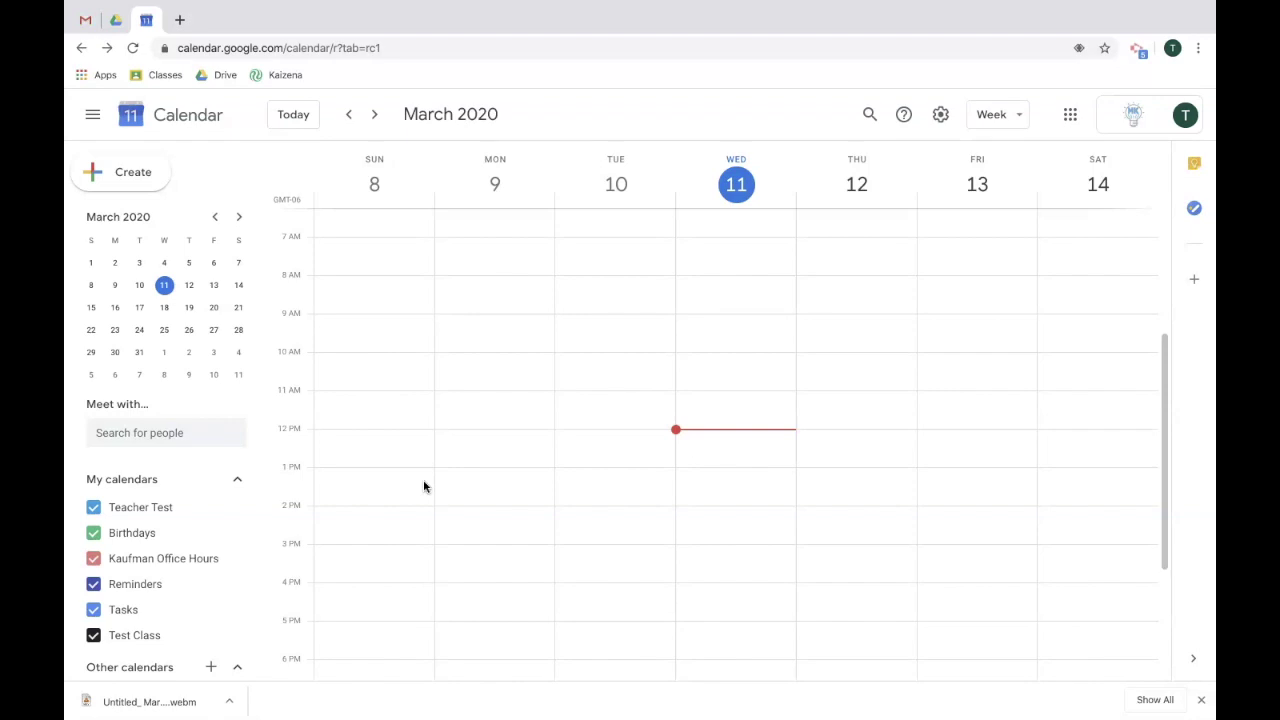
Step: Create an event titled "Hangouts Meet Example" on Wednesday, March 11, from 12 to 1 pm with Hangouts Meet conferencing
left_click(731, 434)
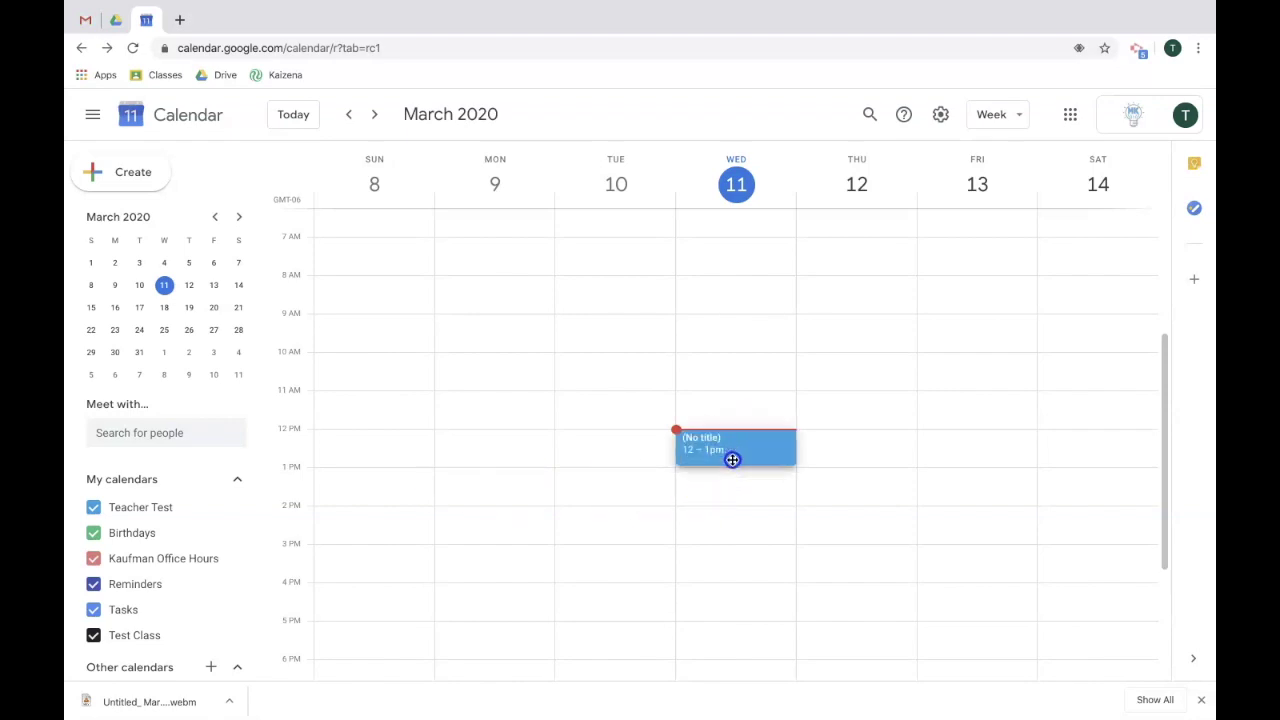
left_click(731, 457)
type("Hangouts Meet Example")
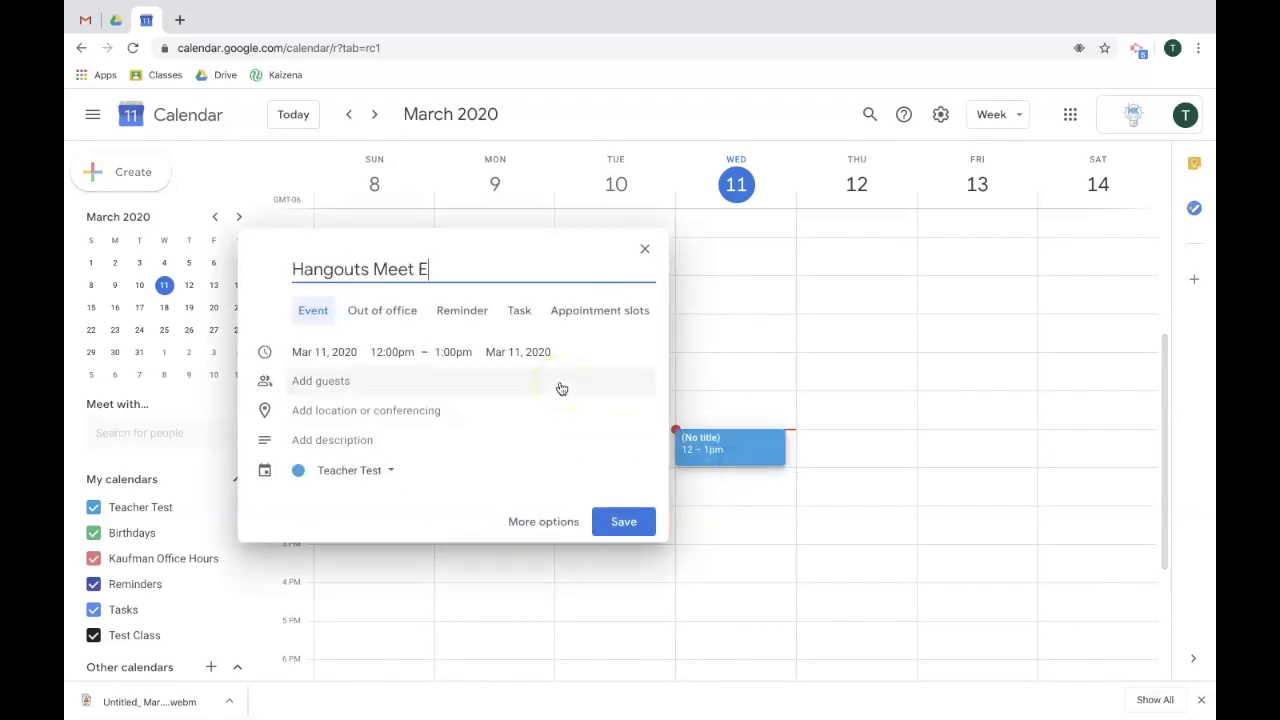
left_click(373, 412)
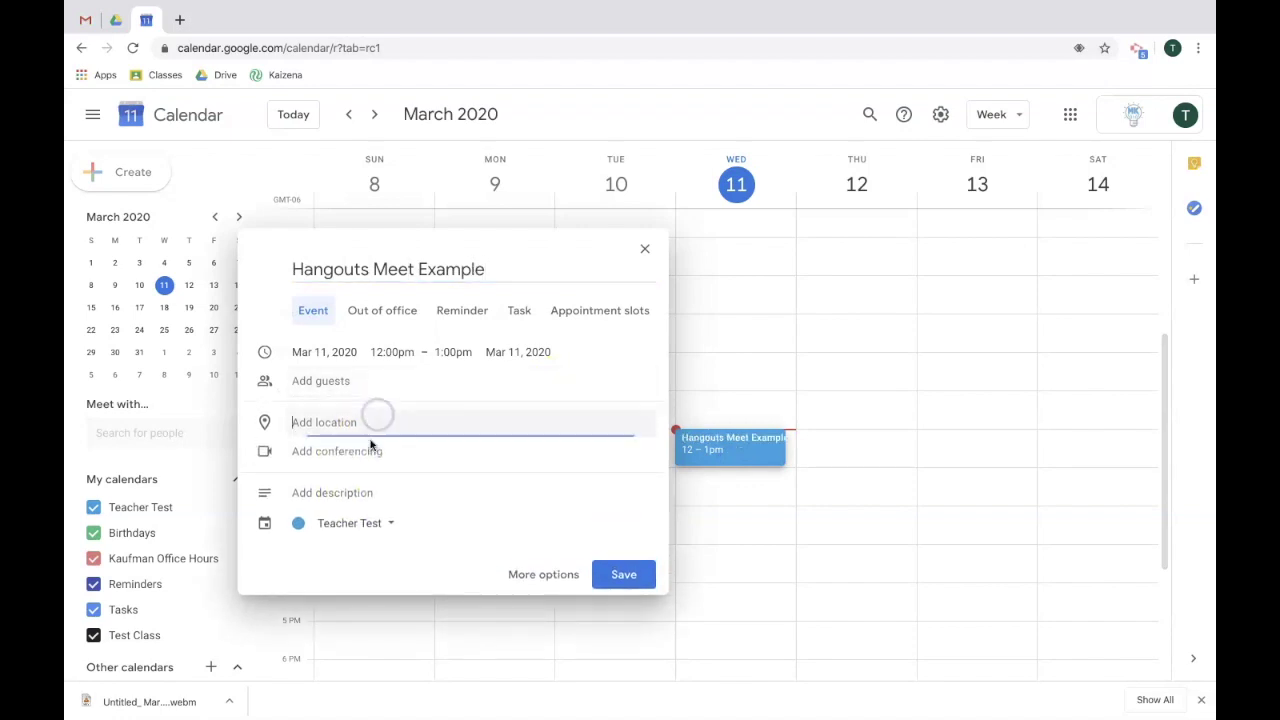
left_click(368, 449)
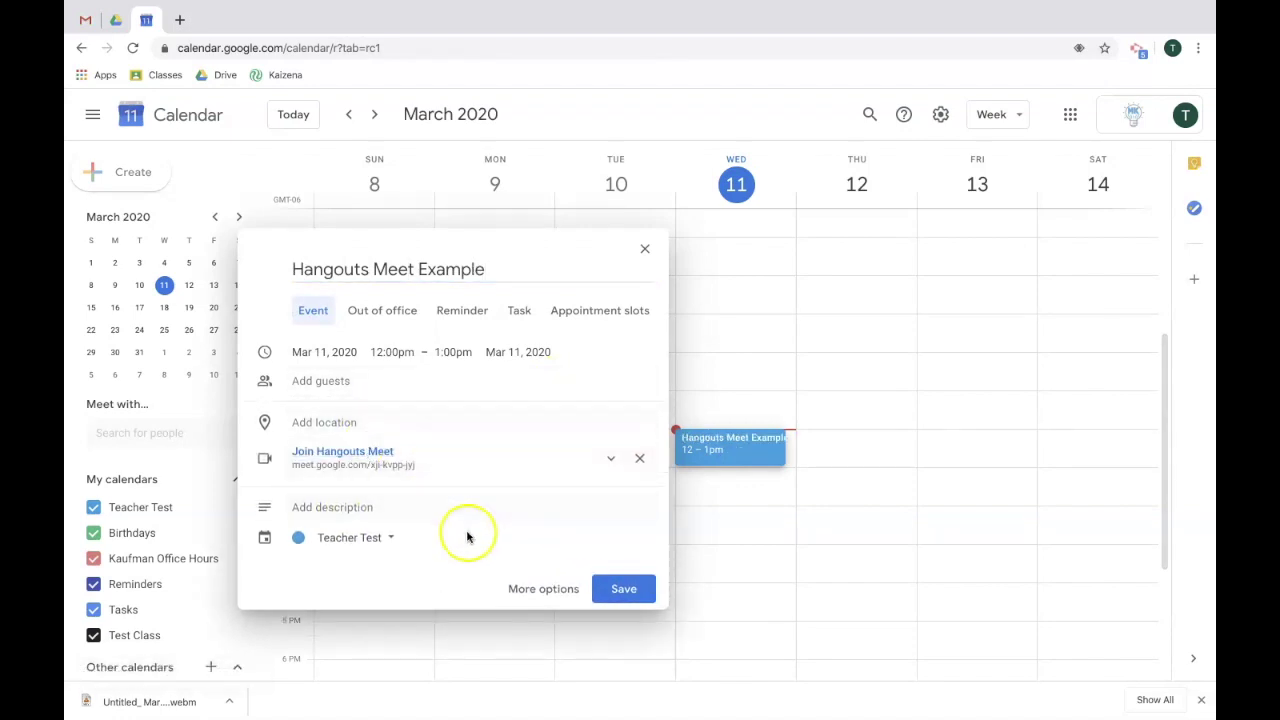
Step: Open the event's full options and attach the recent Directions Infographic slides file to its description
left_click(516, 589)
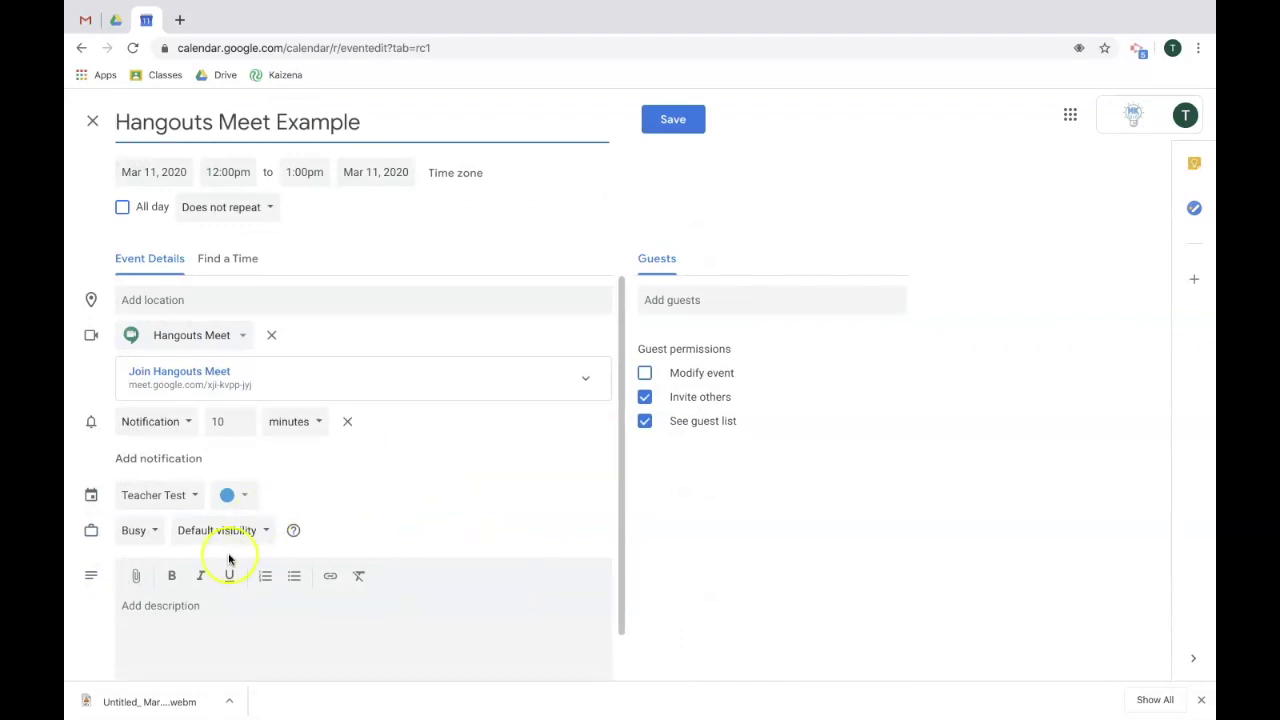
scroll(229, 566, "down", 1)
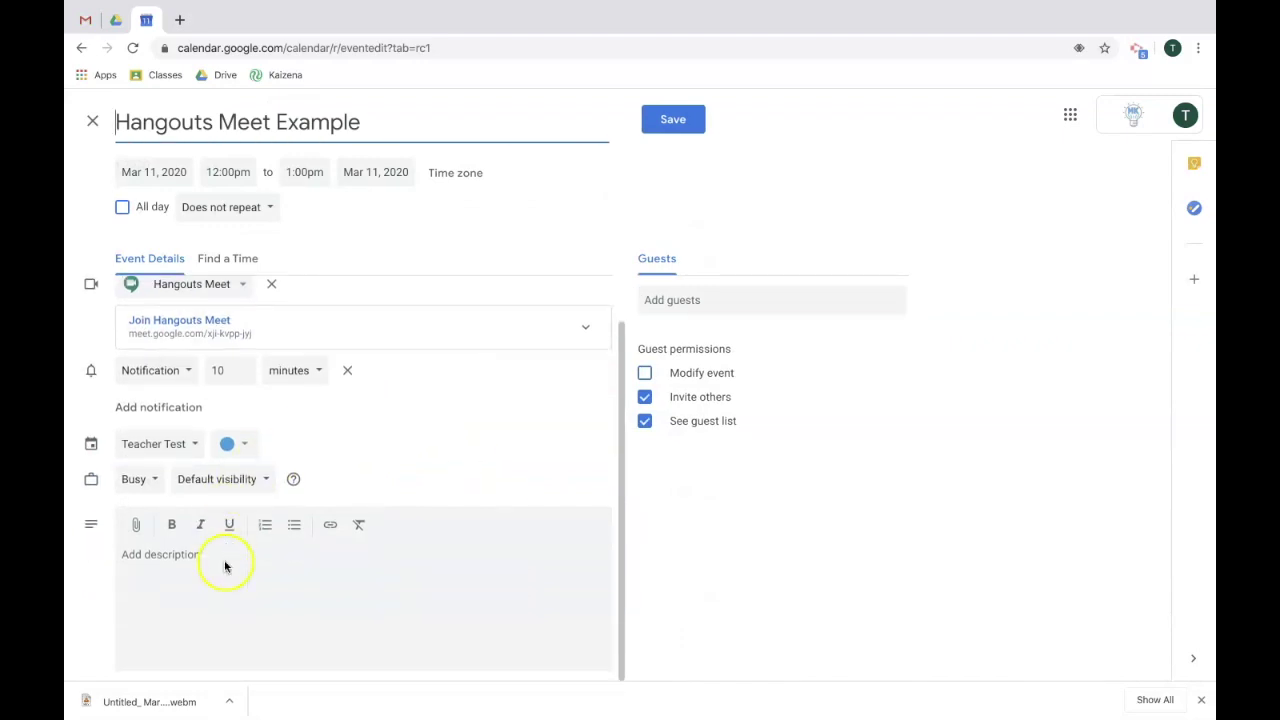
left_click(136, 526)
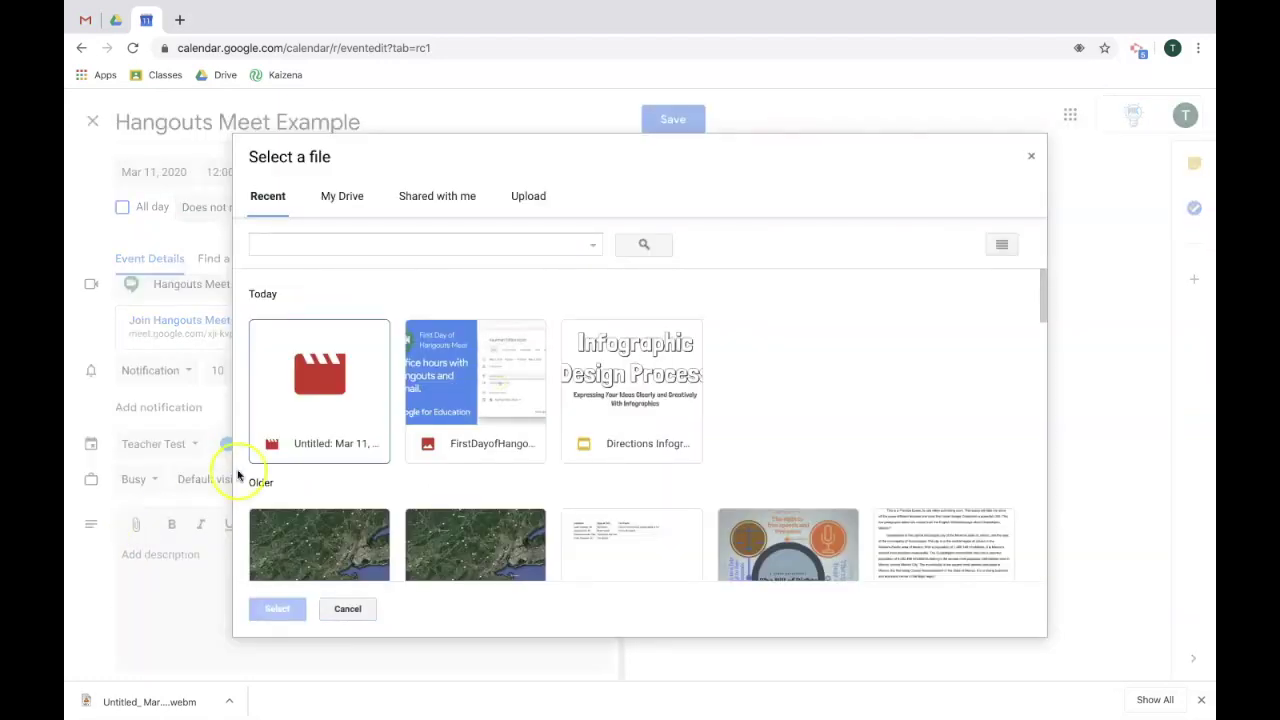
left_click(600, 387)
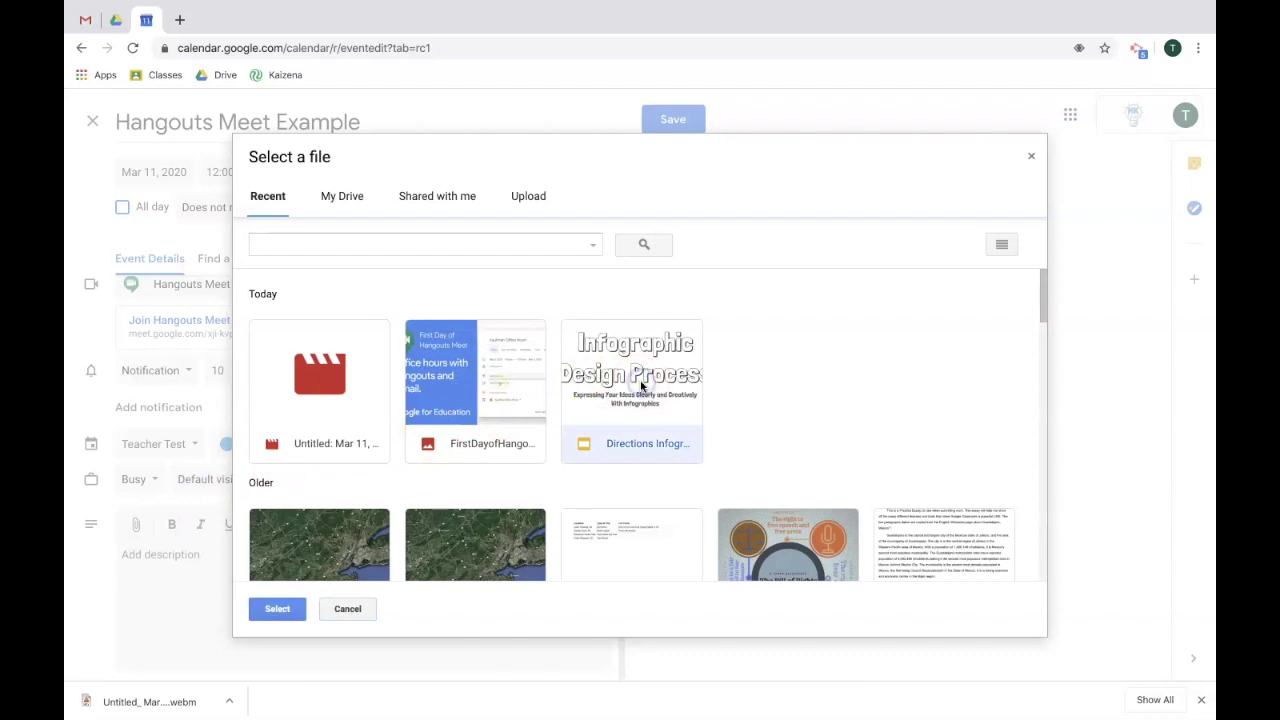
left_click(278, 610)
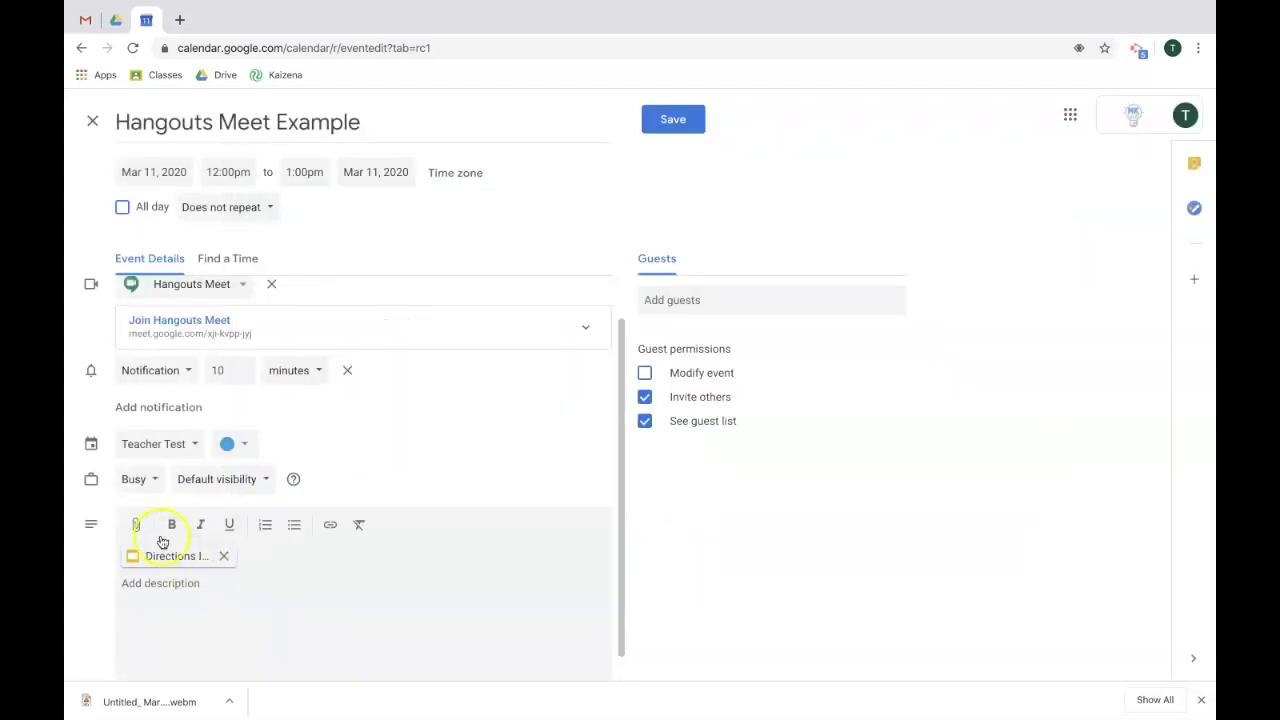
left_click(137, 524)
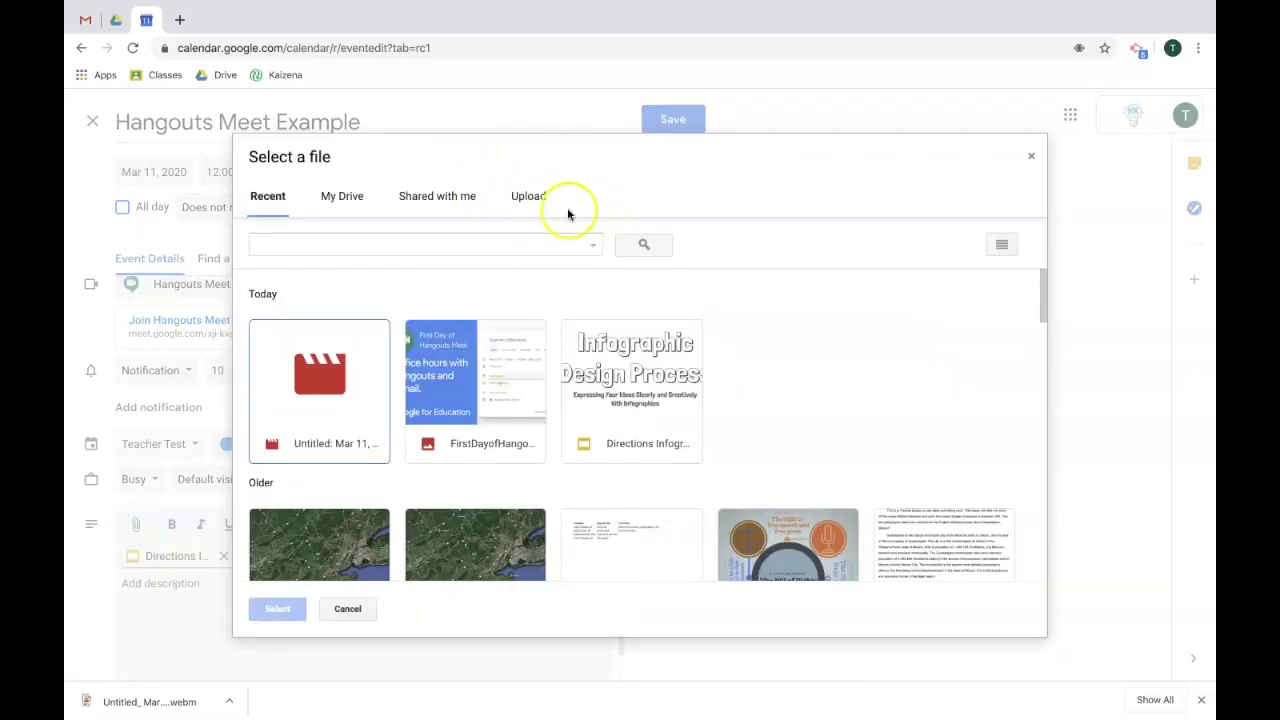
left_click(350, 607)
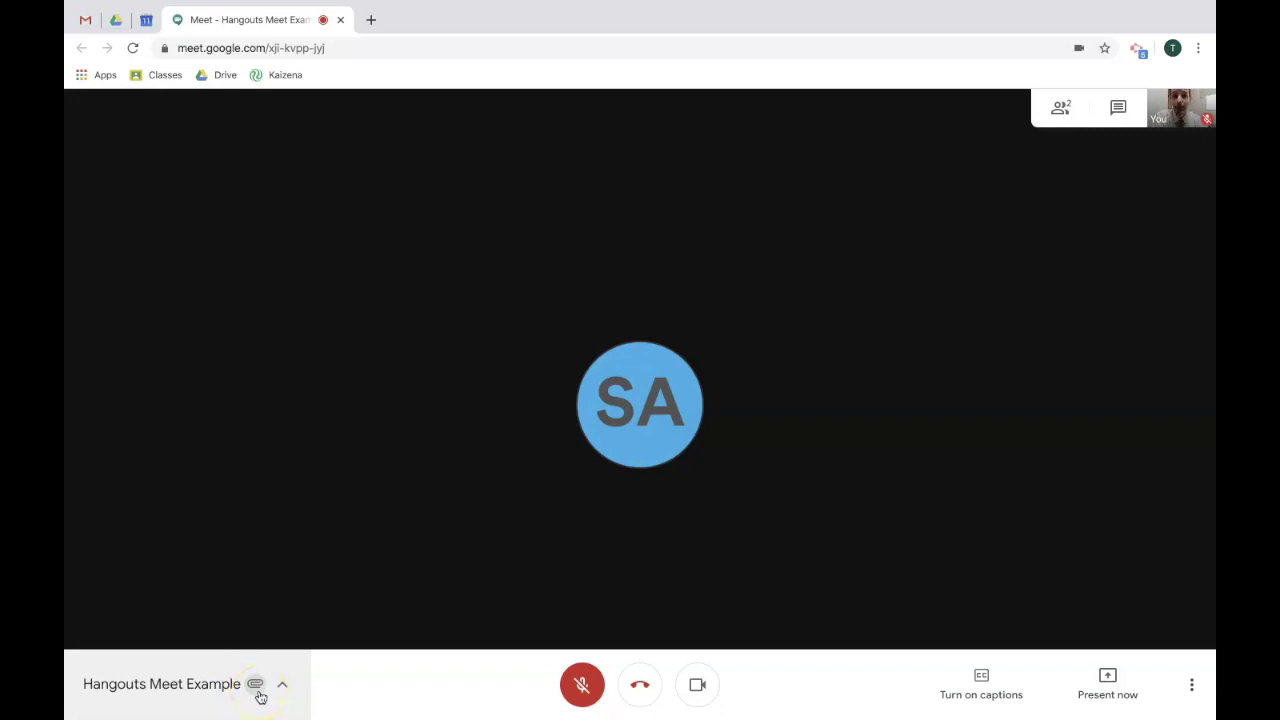
Step: Review the attachments and details of the Hangouts Meet Example call and copy its joining info
left_click(285, 688)
left_click(397, 402)
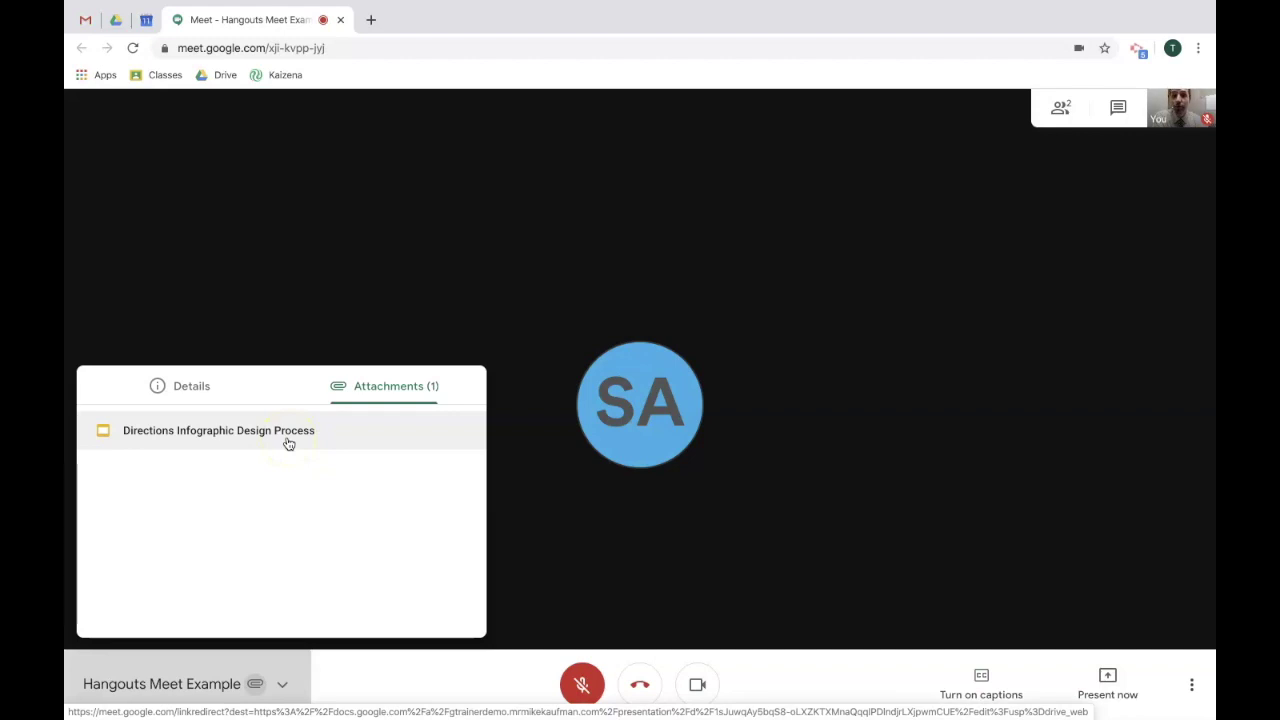
left_click(243, 391)
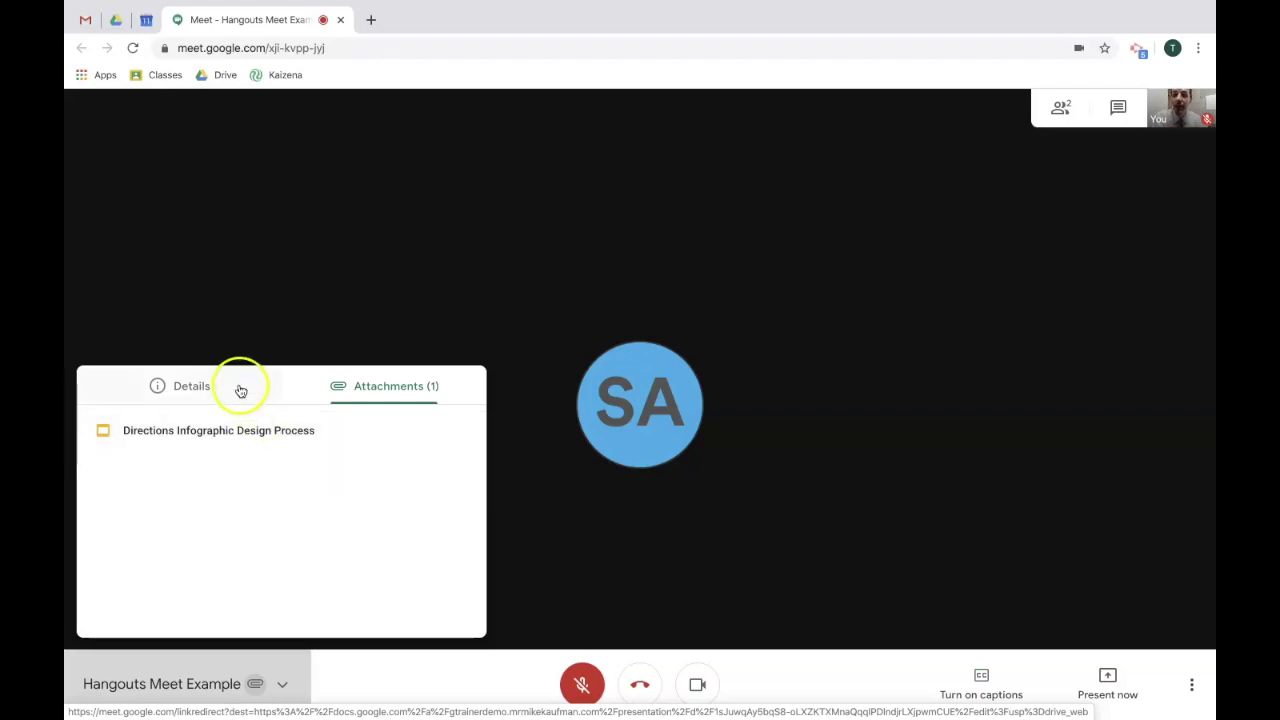
left_click(240, 388)
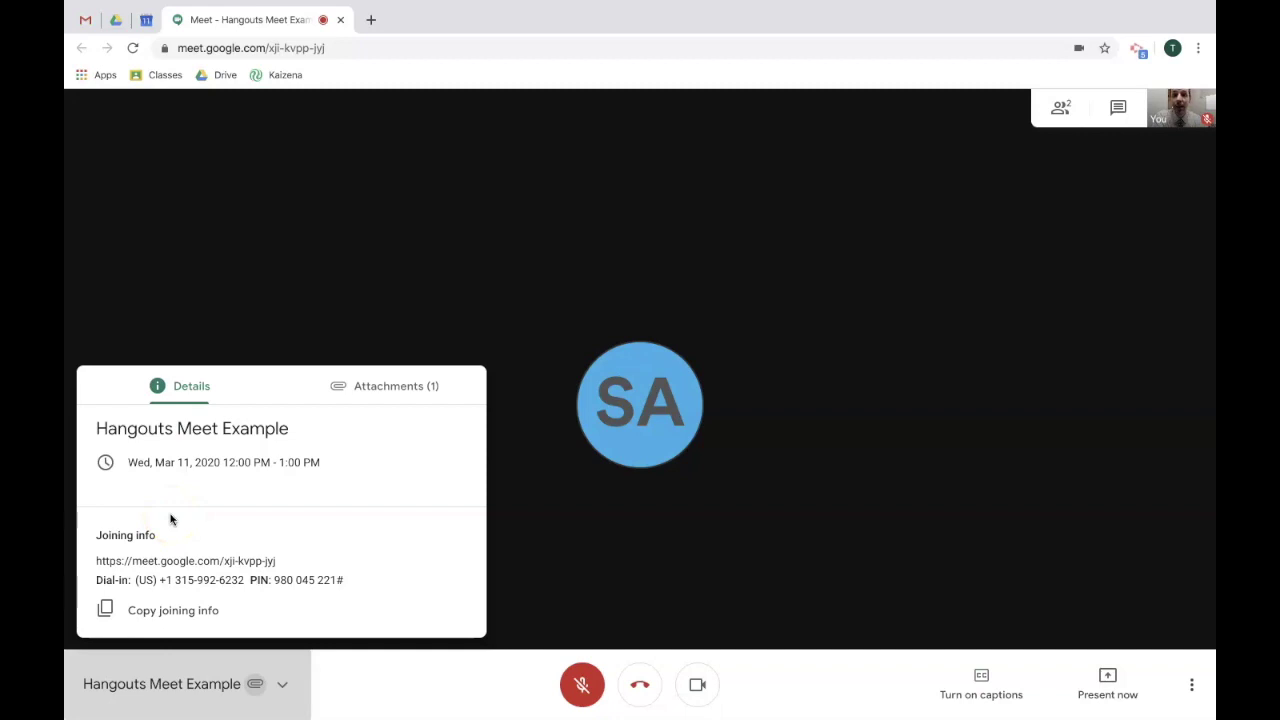
left_click(146, 610)
left_click(549, 606)
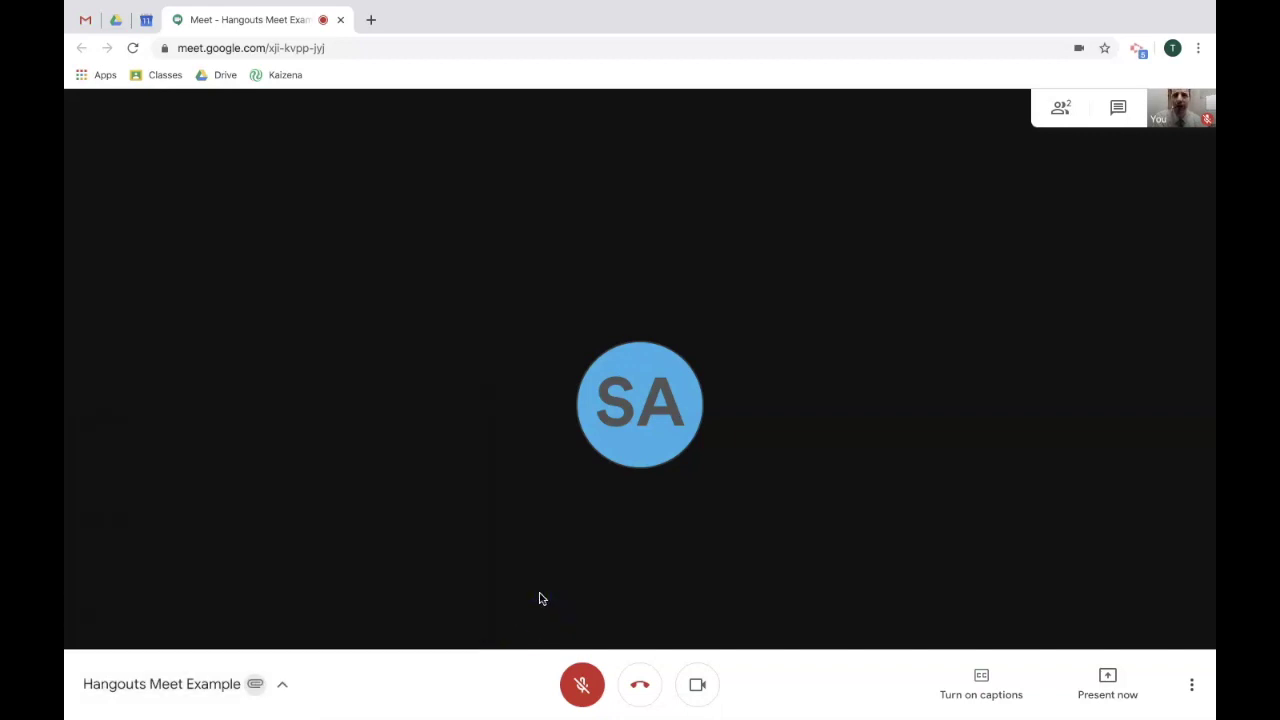
left_click(502, 552)
left_click(669, 506)
Step: Start recording the meeting and accept the participant consent notice
left_click(1193, 688)
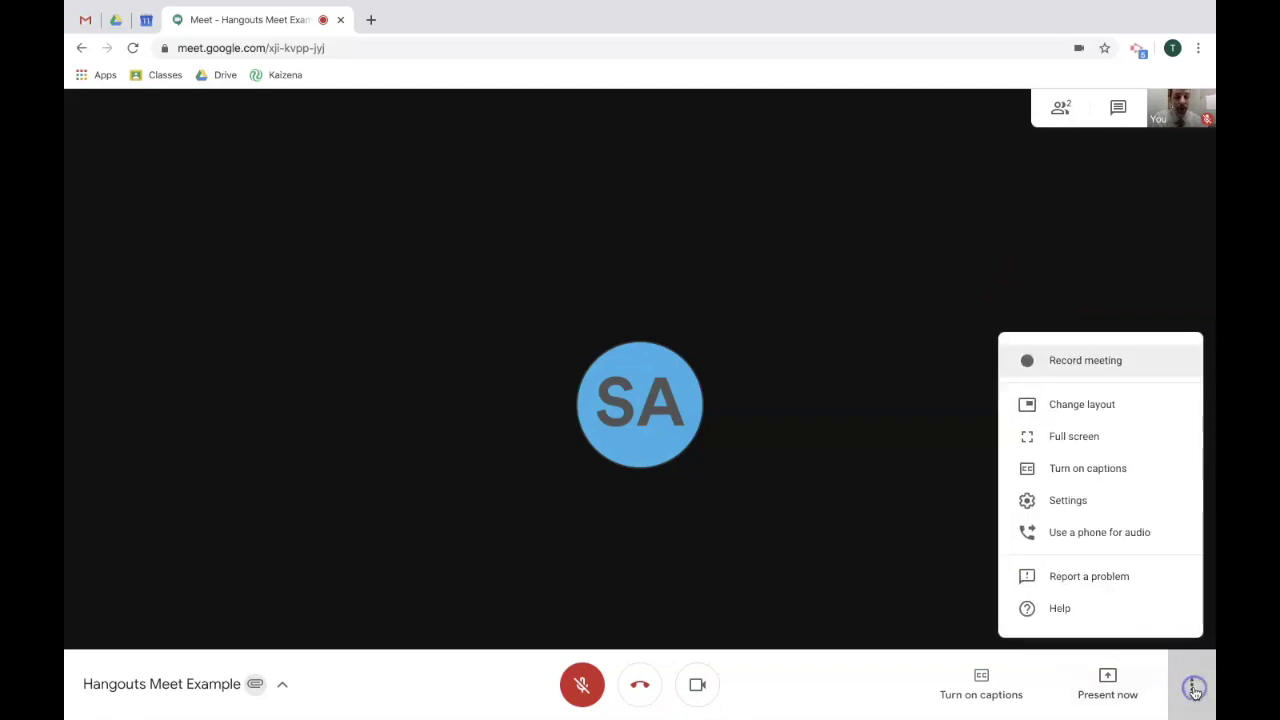
left_click(1091, 362)
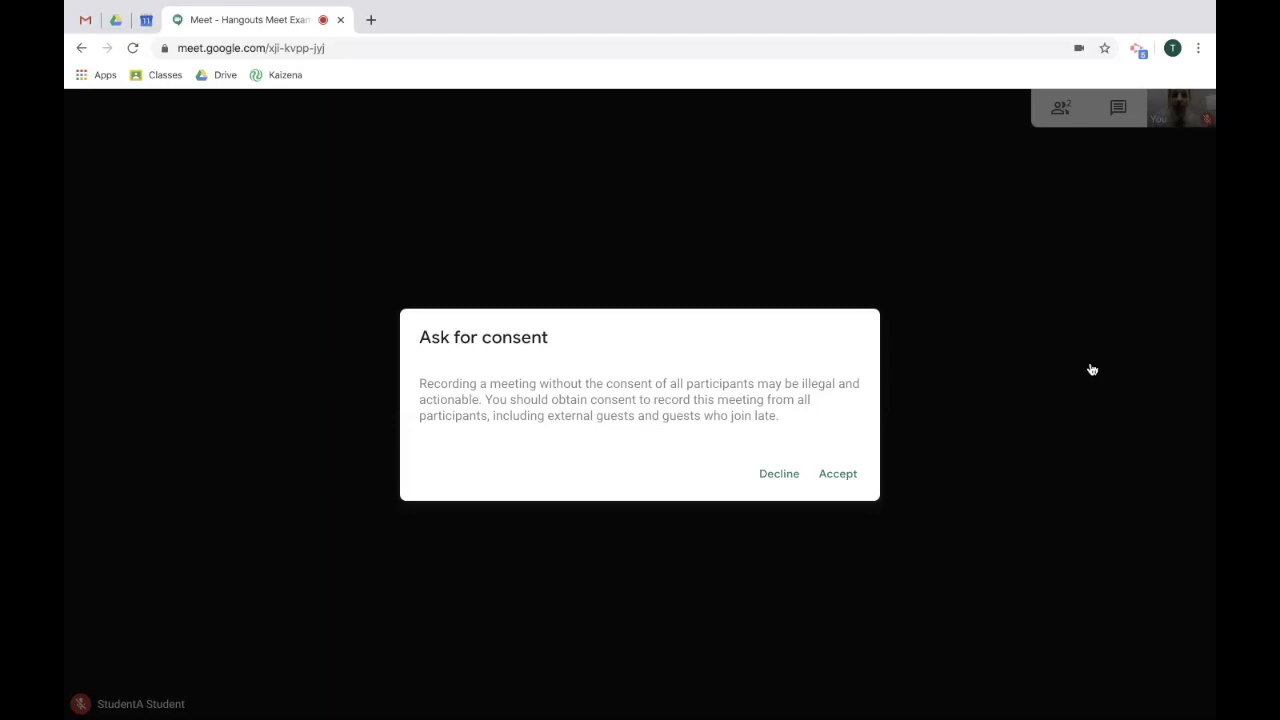
left_click(1034, 374)
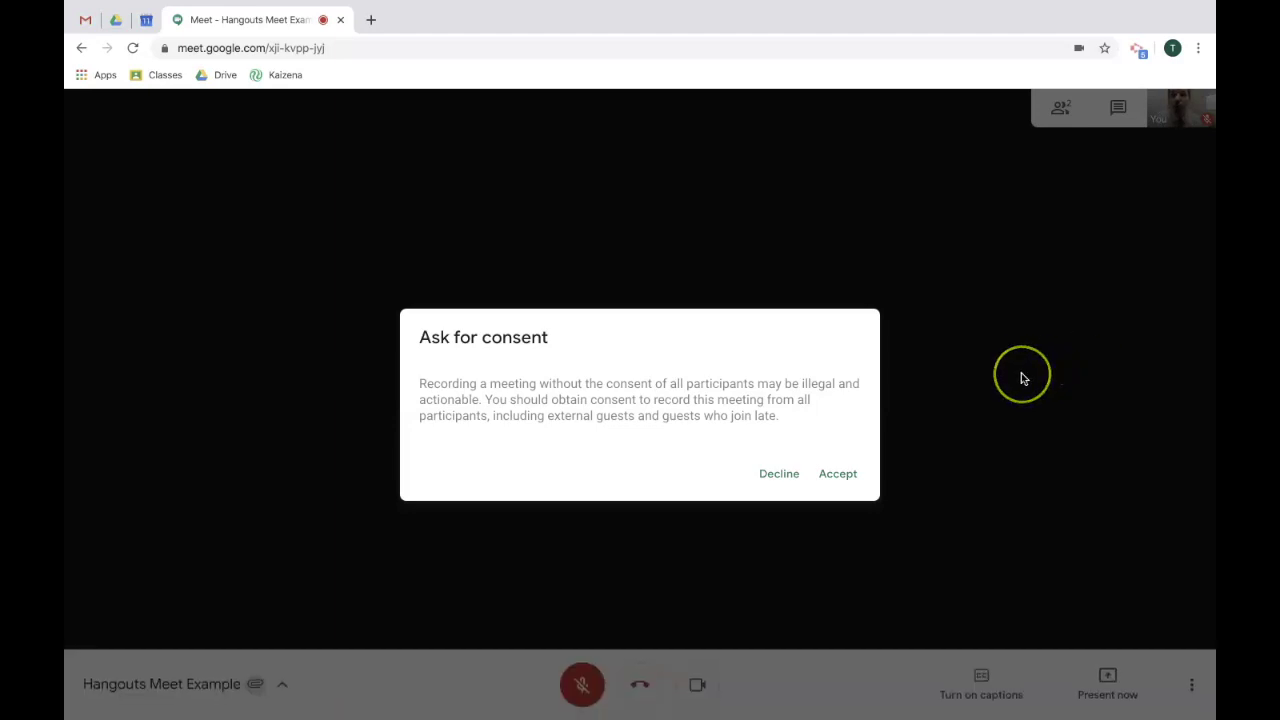
left_click(832, 474)
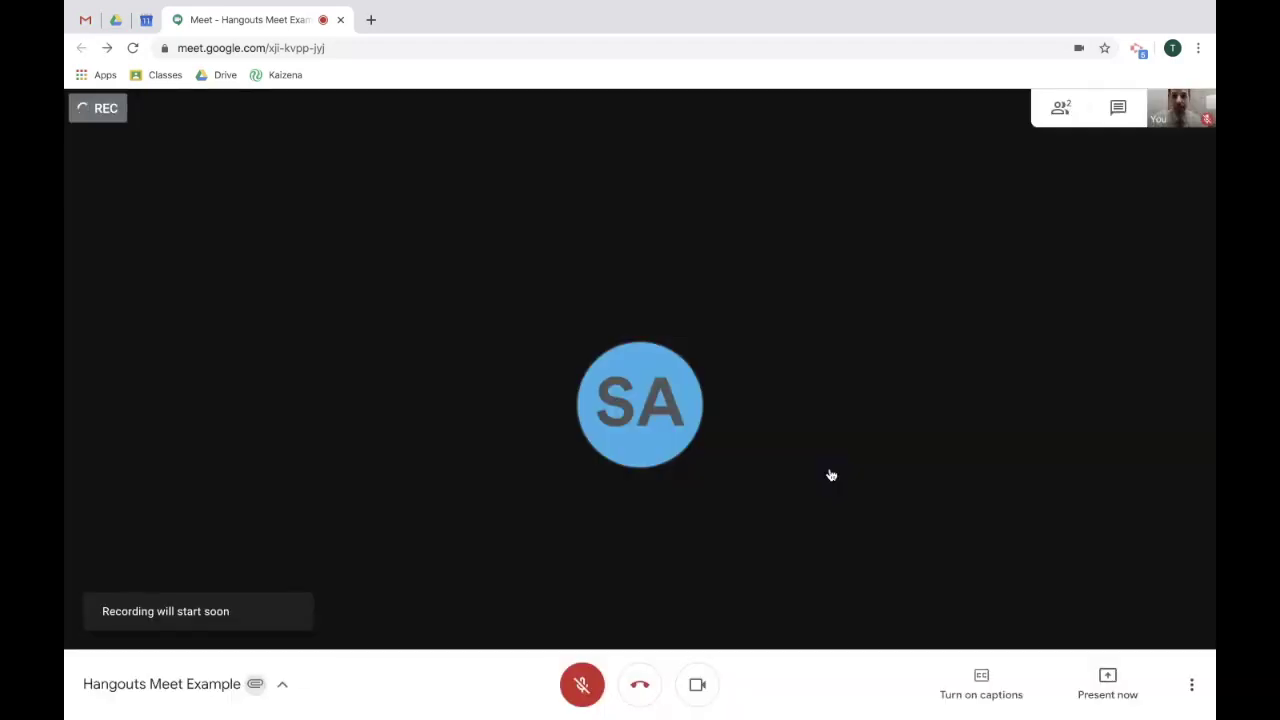
left_click(737, 383)
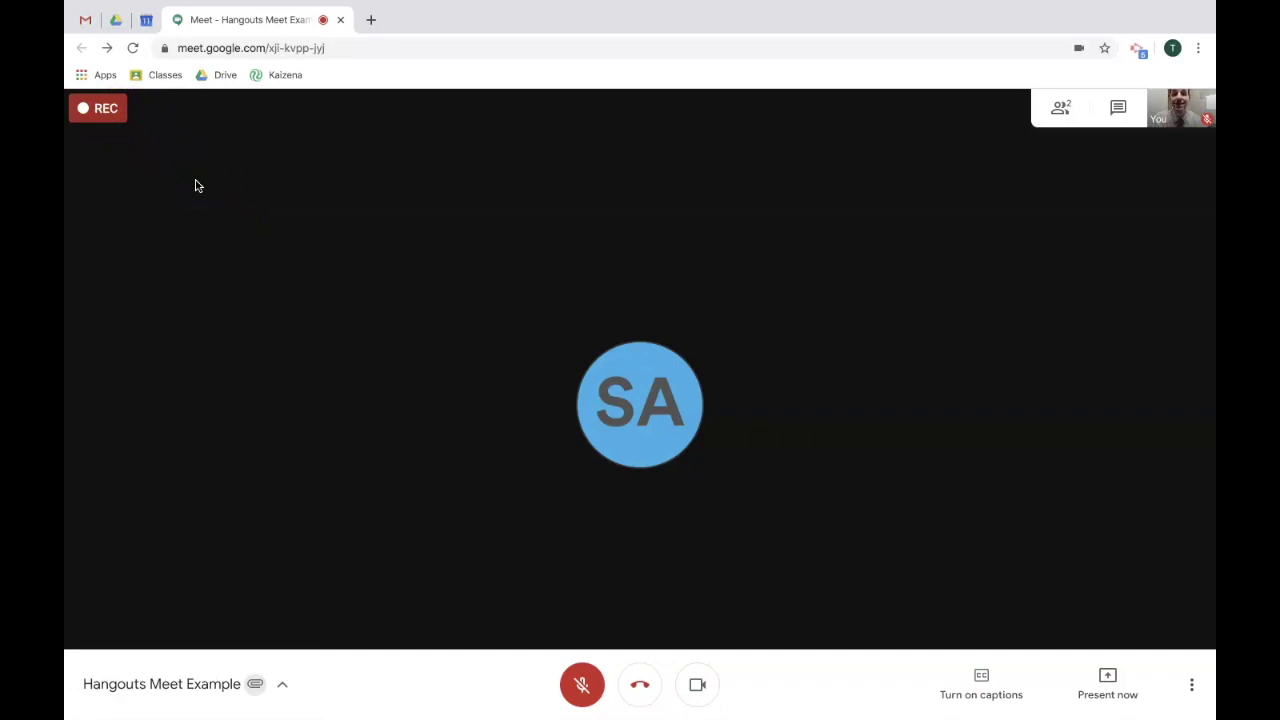
Step: Stop the meeting recording and confirm that it should end
left_click(1188, 680)
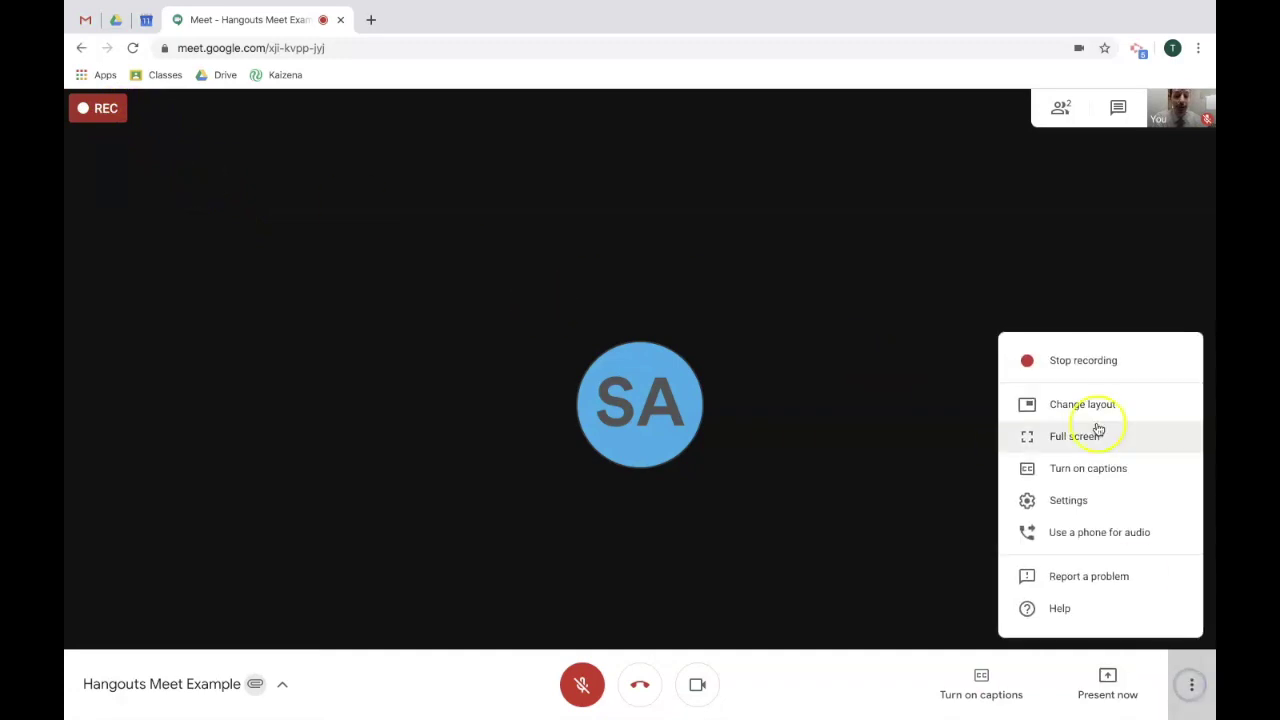
left_click(1069, 358)
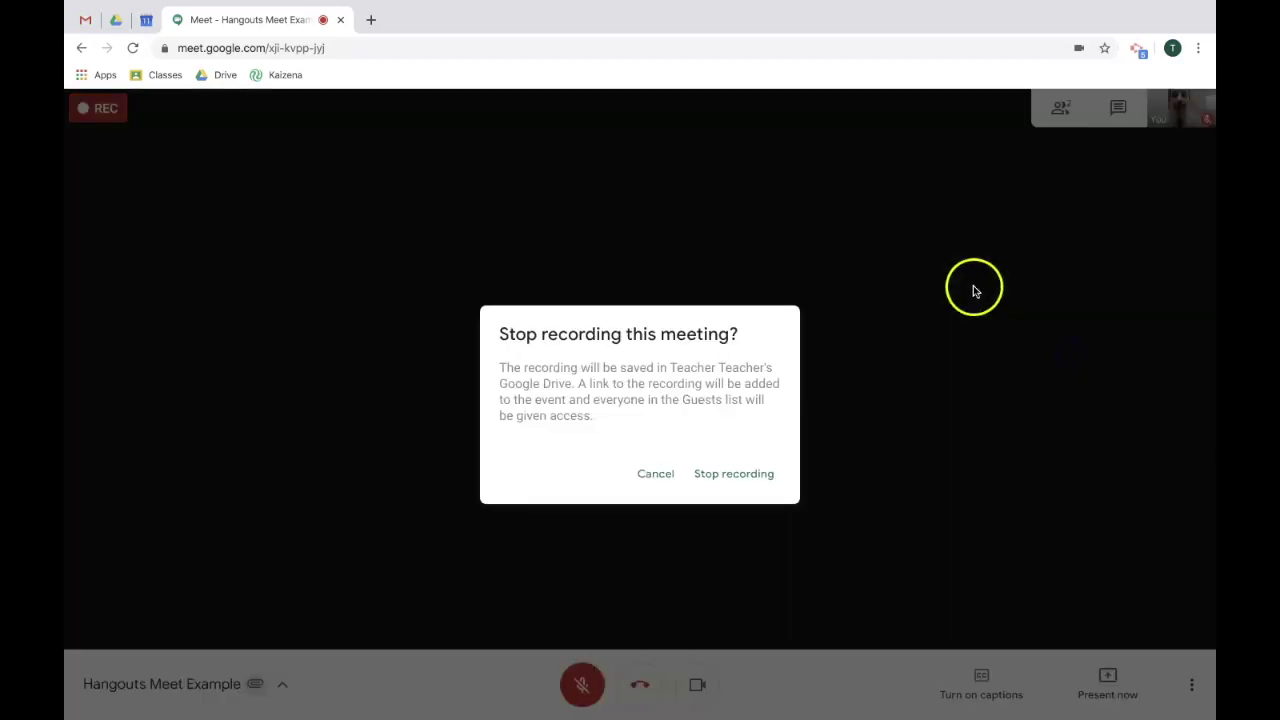
left_click(760, 483)
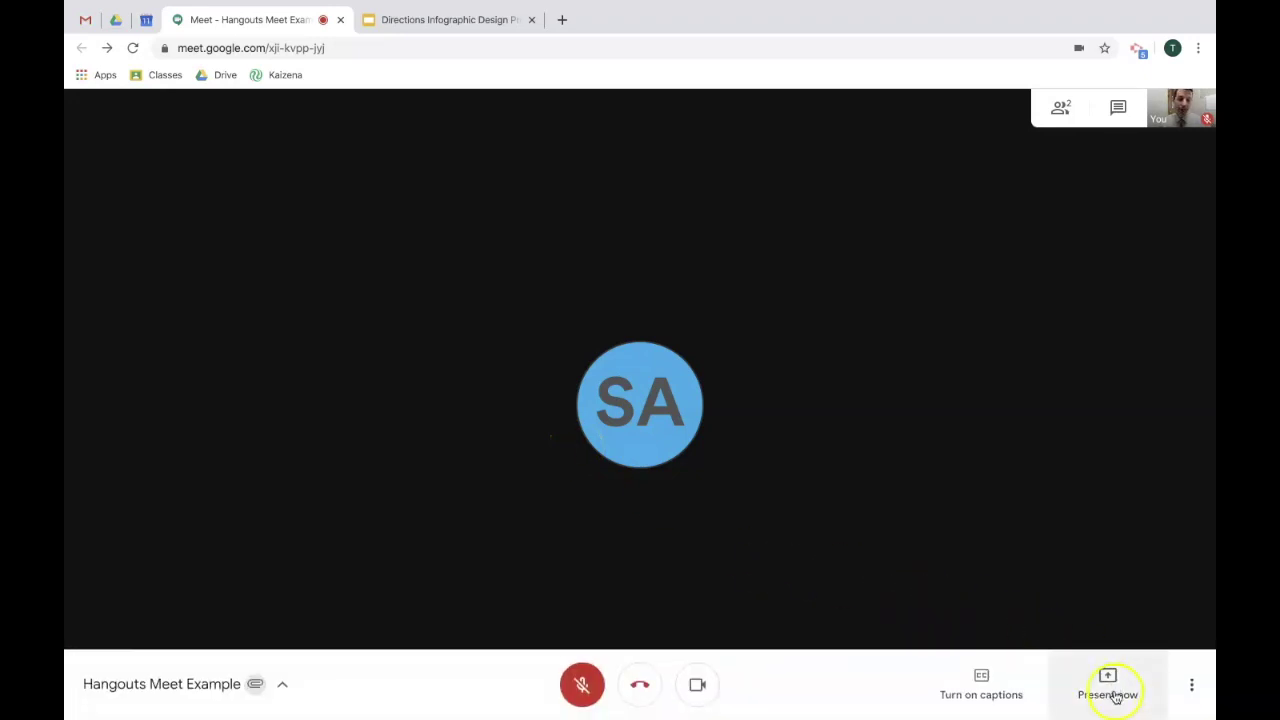
Step: Present a window in the call, sharing the Chrome window that contains the Hangouts Meet session
left_click(1116, 697)
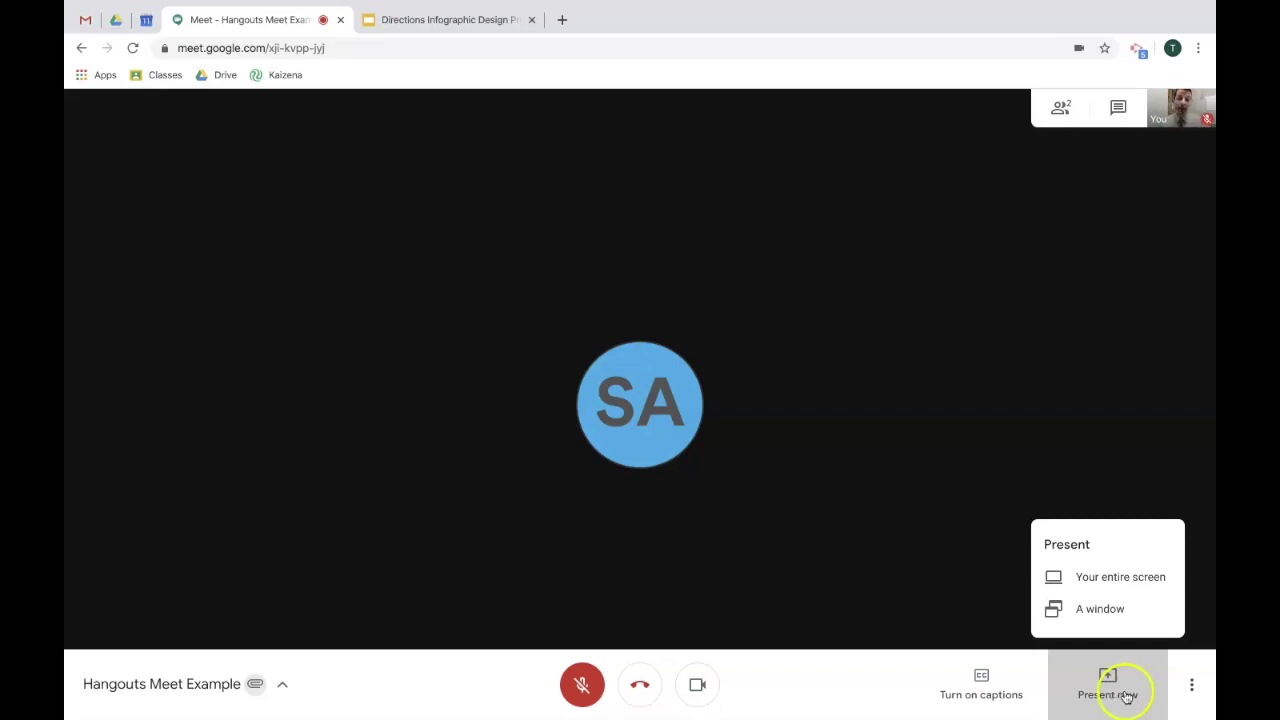
left_click(1116, 620)
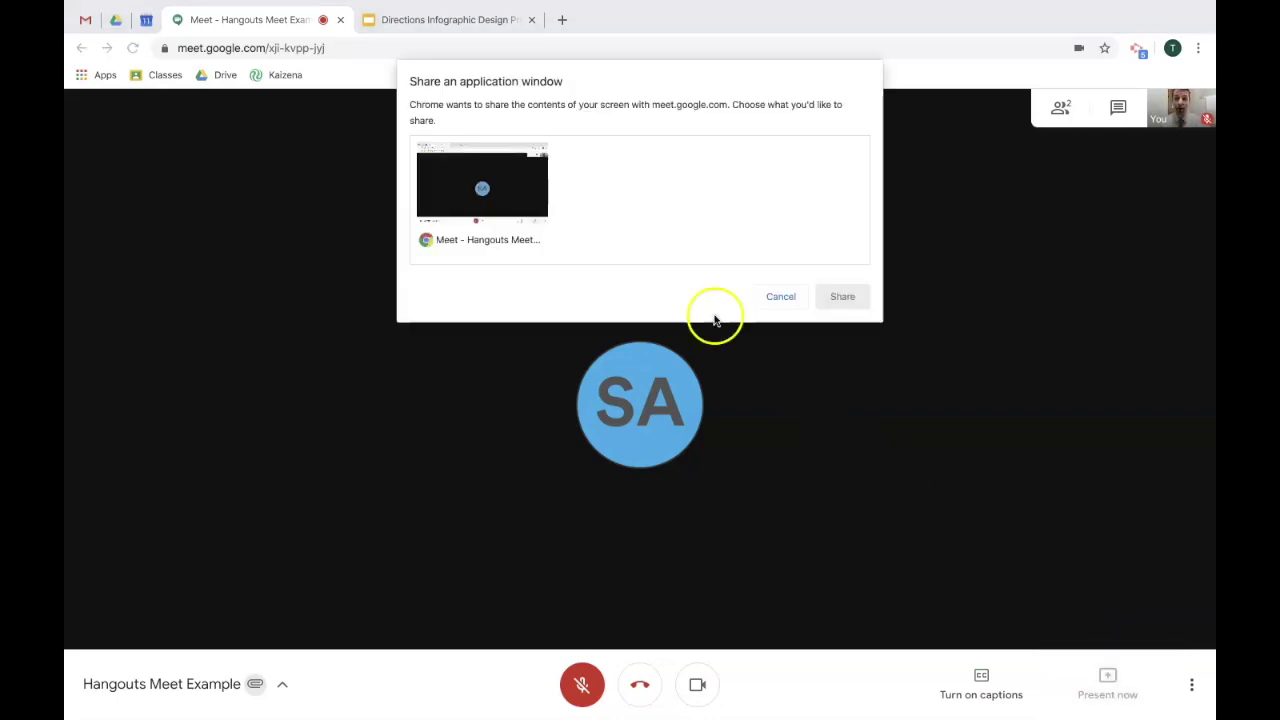
left_click(521, 192)
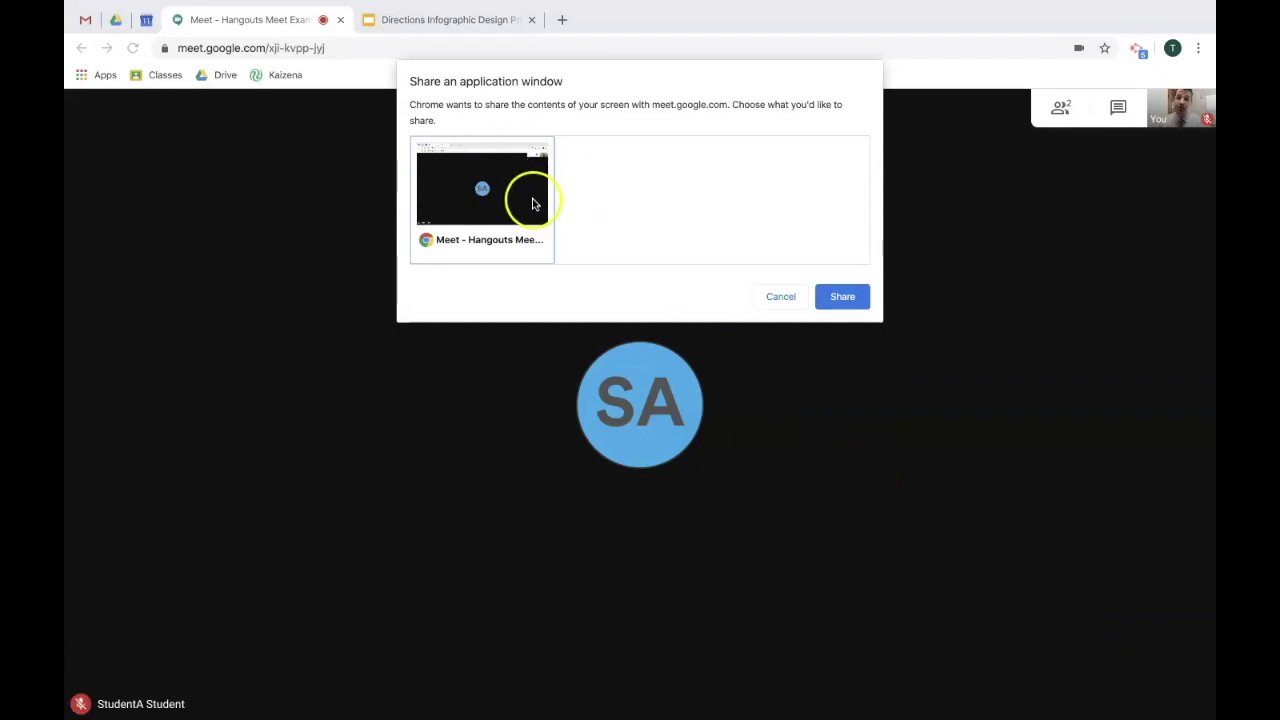
left_click(848, 297)
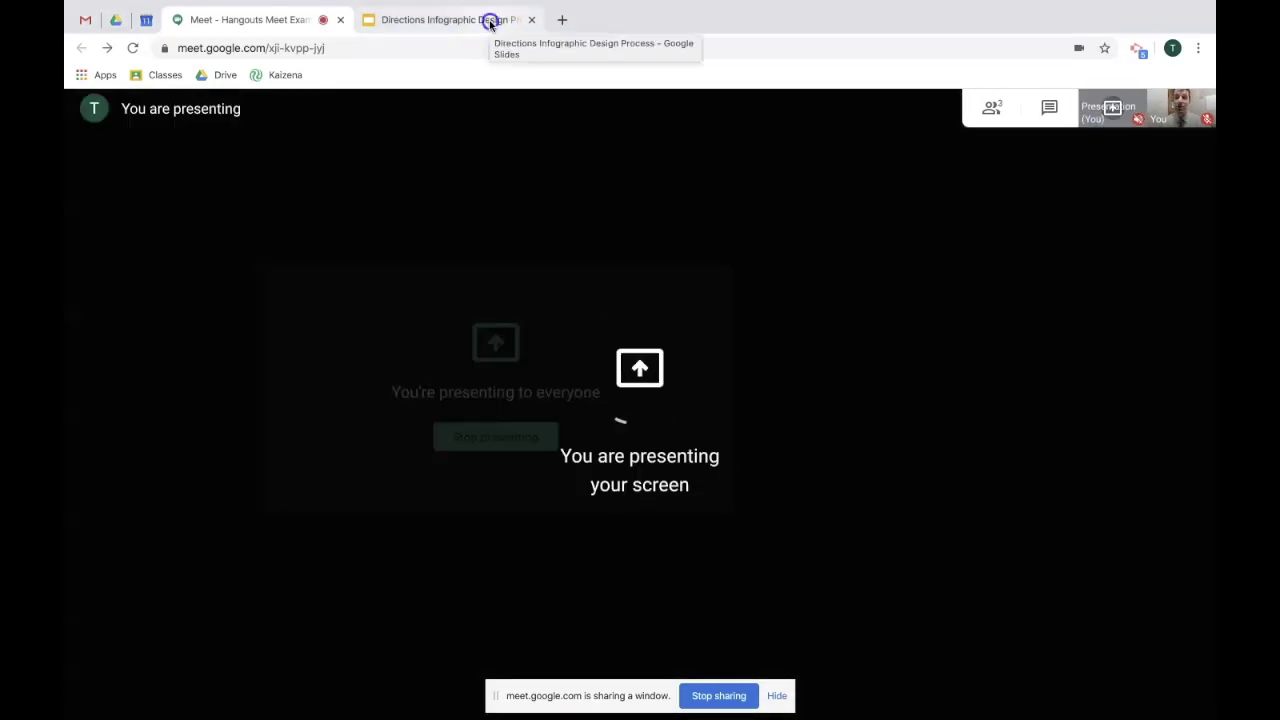
Step: Switch to the Directions Infographic Design Process slides, present the "Important Definitions" slide full screen, and exit the slideshow
left_click(490, 20)
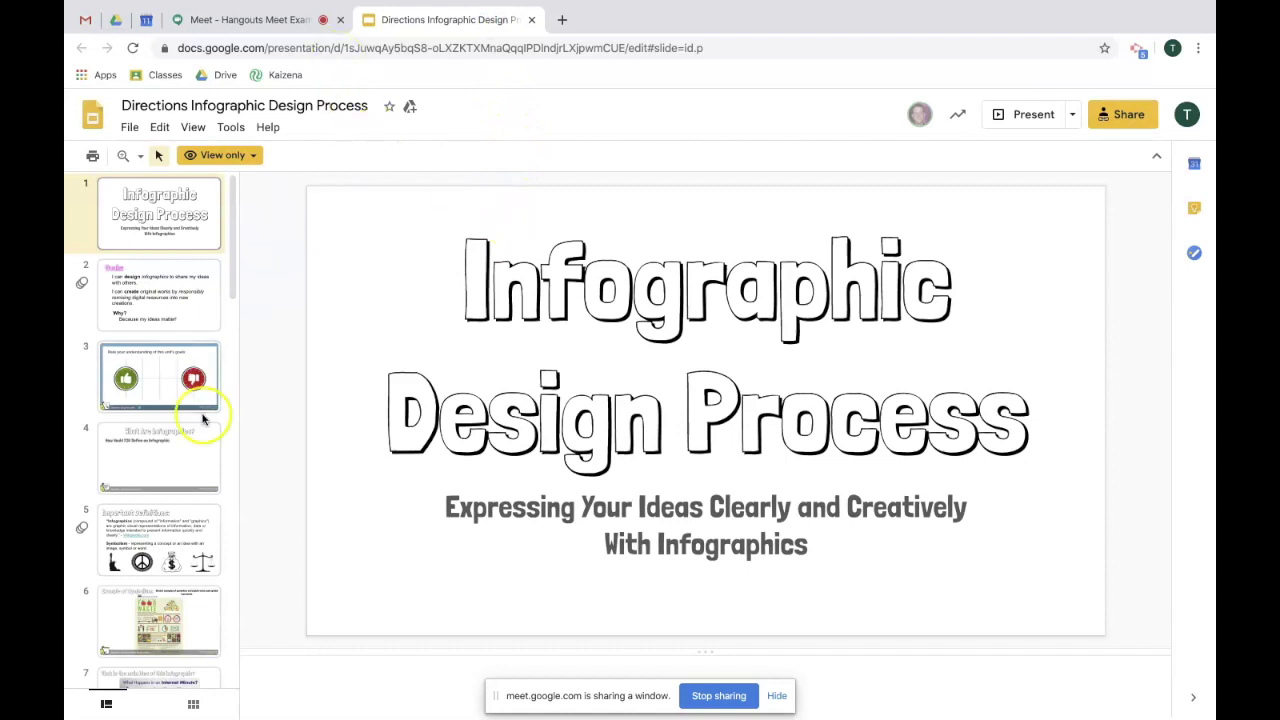
left_click(178, 538)
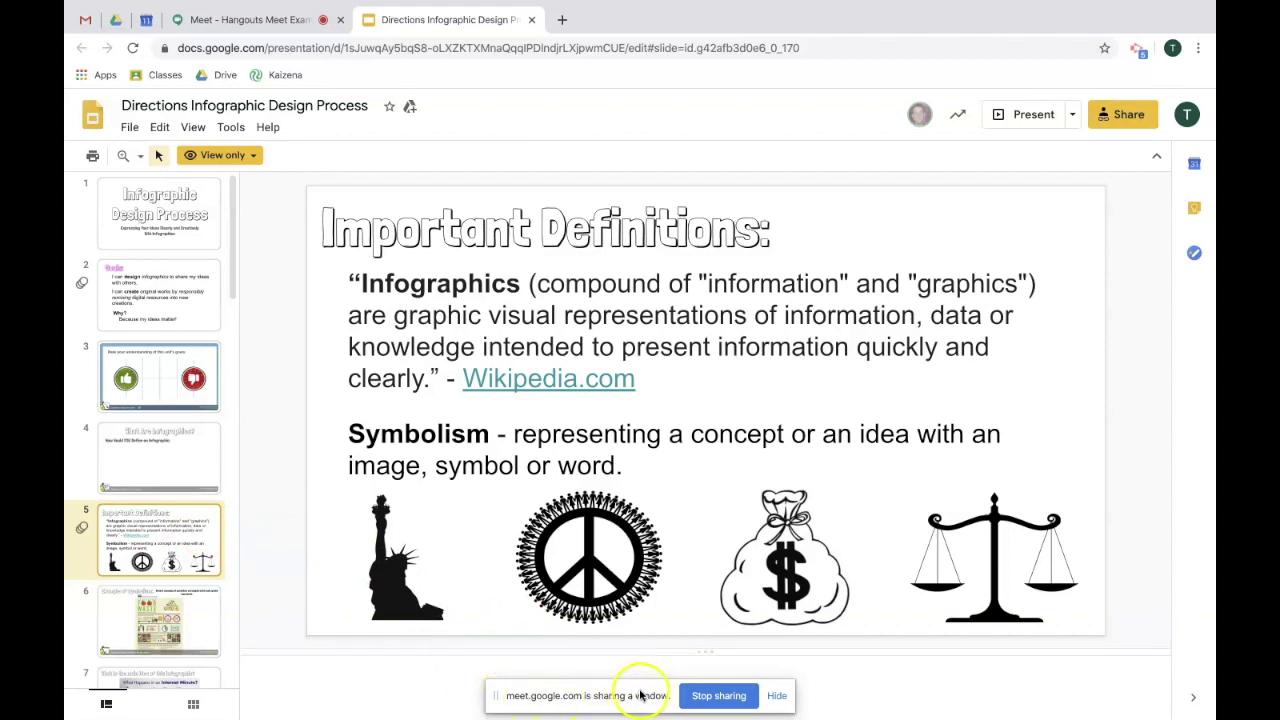
left_click(1022, 116)
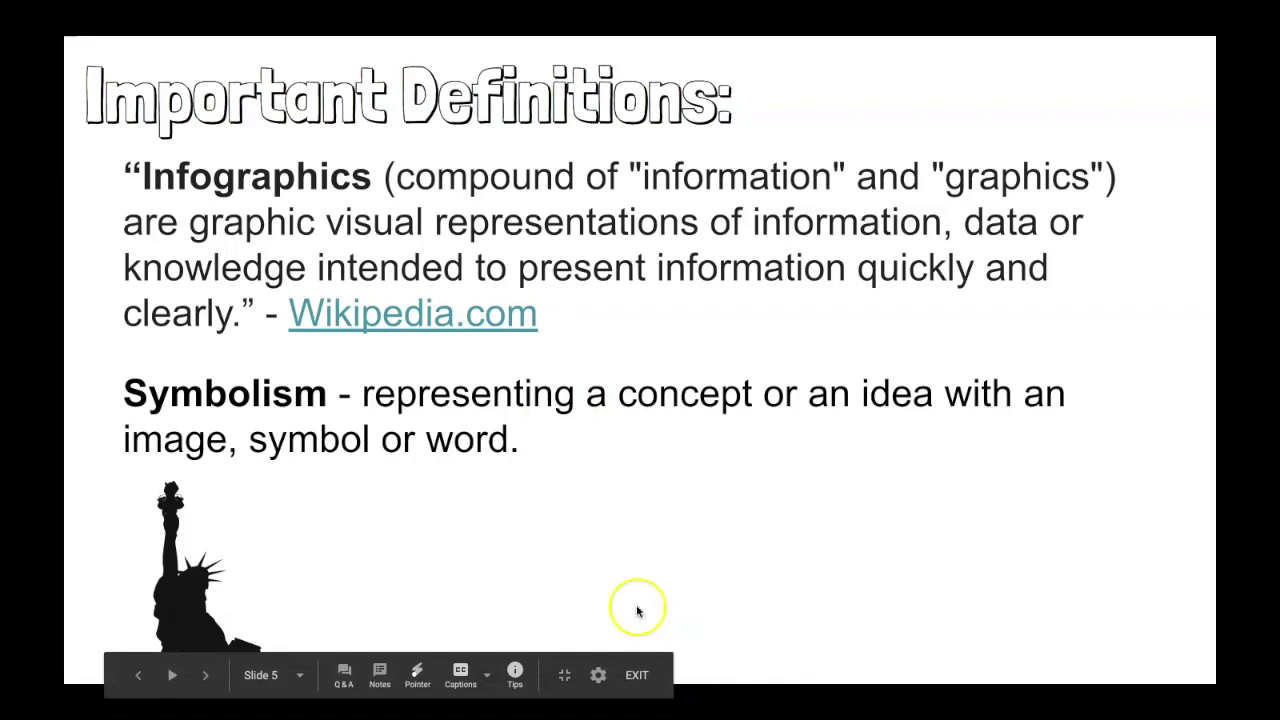
key("Escape")
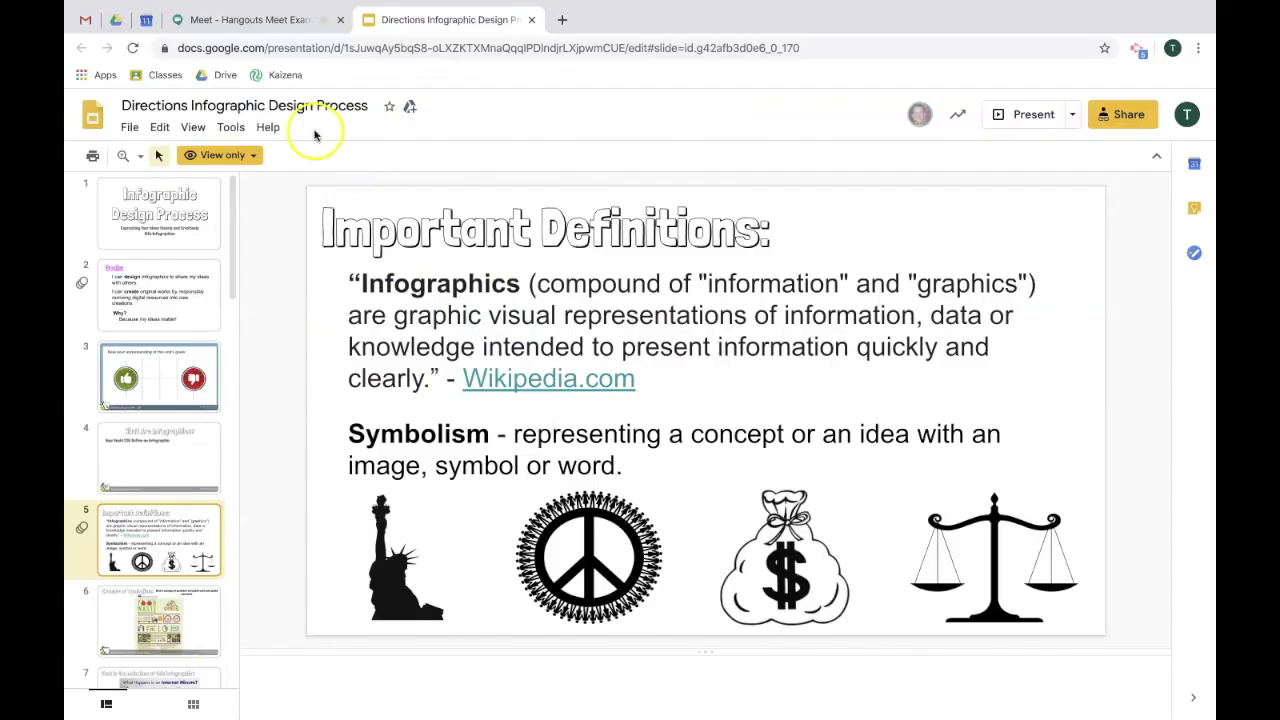
Step: Return to the Meet call and examine the student's pin, mute and remove controls in the participant list
left_click(274, 22)
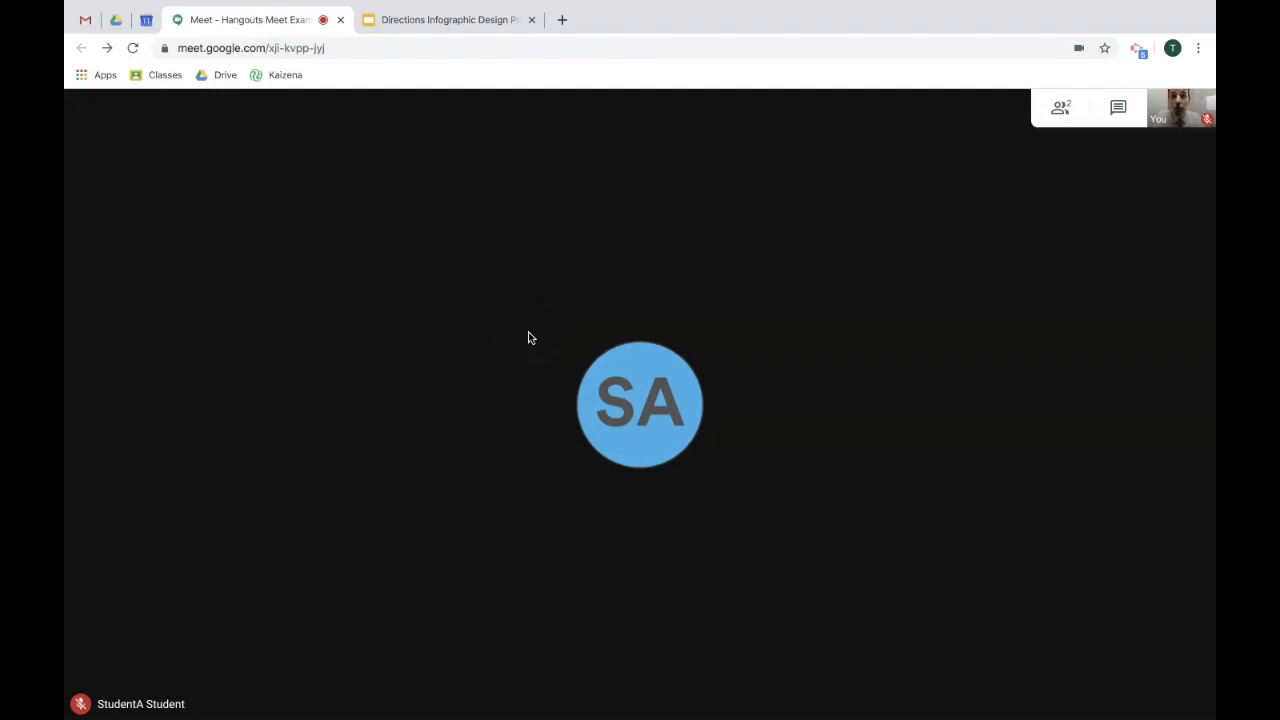
left_click(1059, 112)
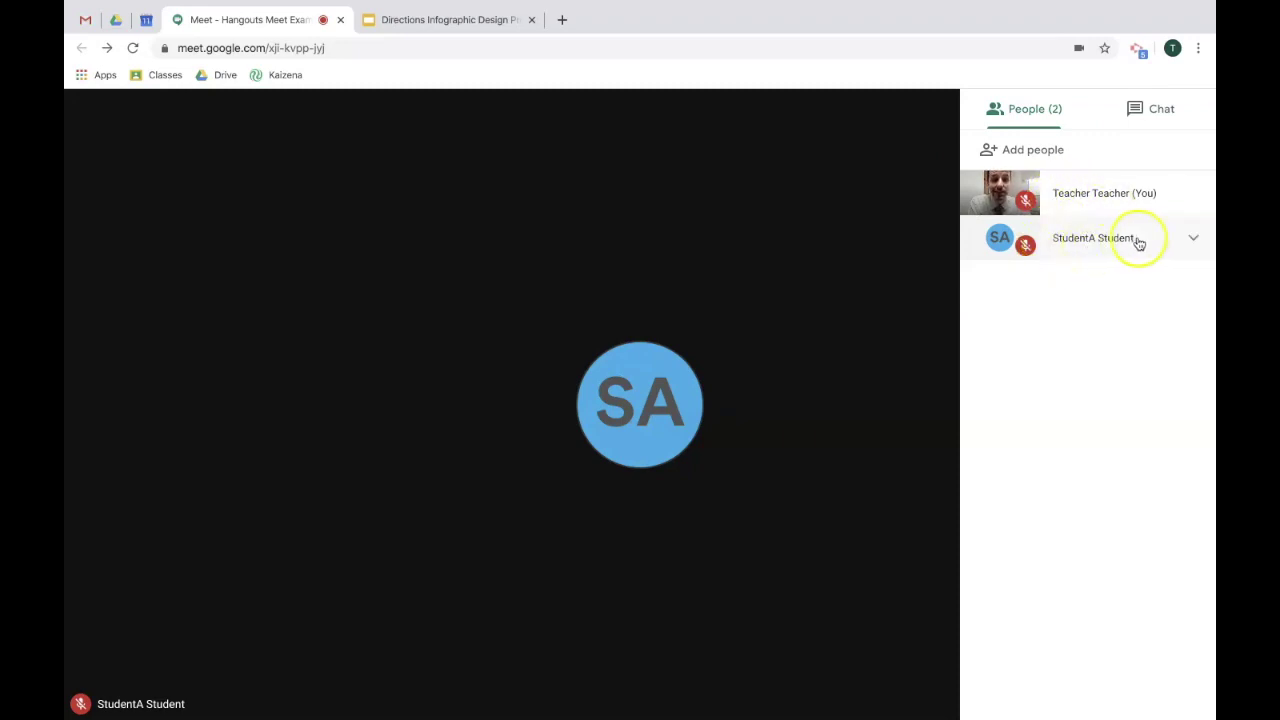
left_click(1167, 242)
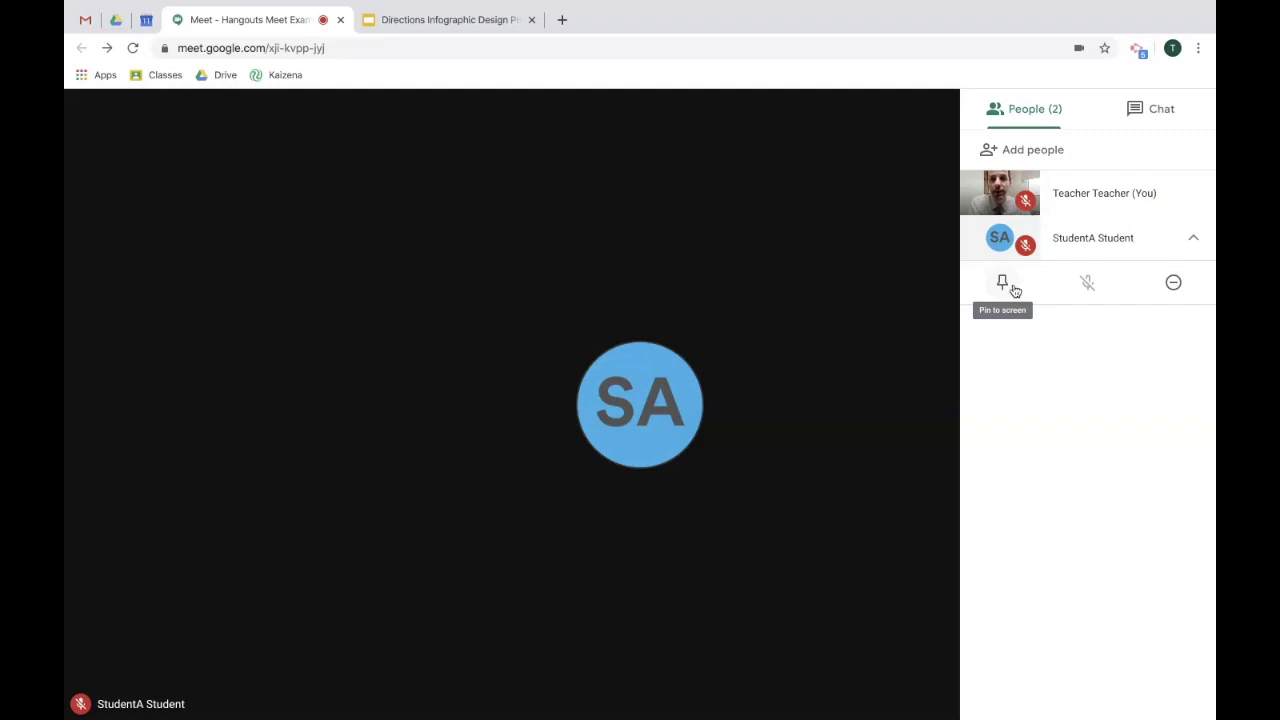
left_click(1094, 292)
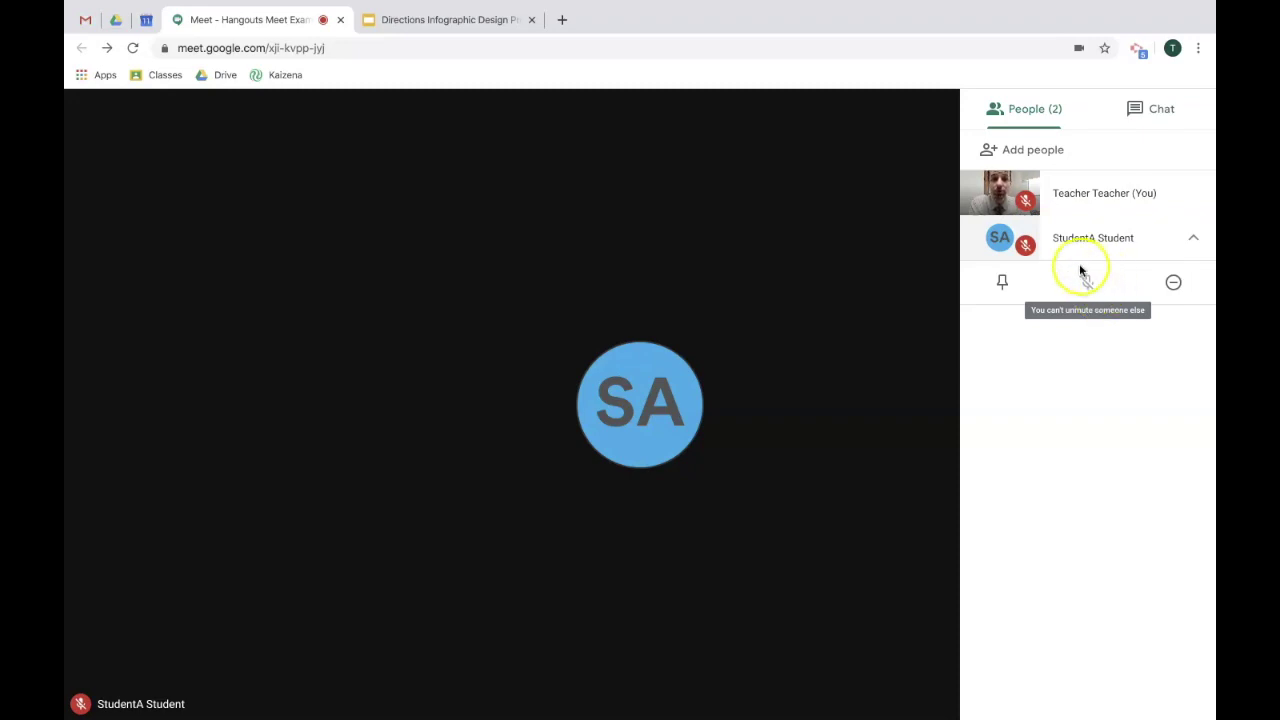
Step: Try to unmute the student from the participant list
left_click(1081, 292)
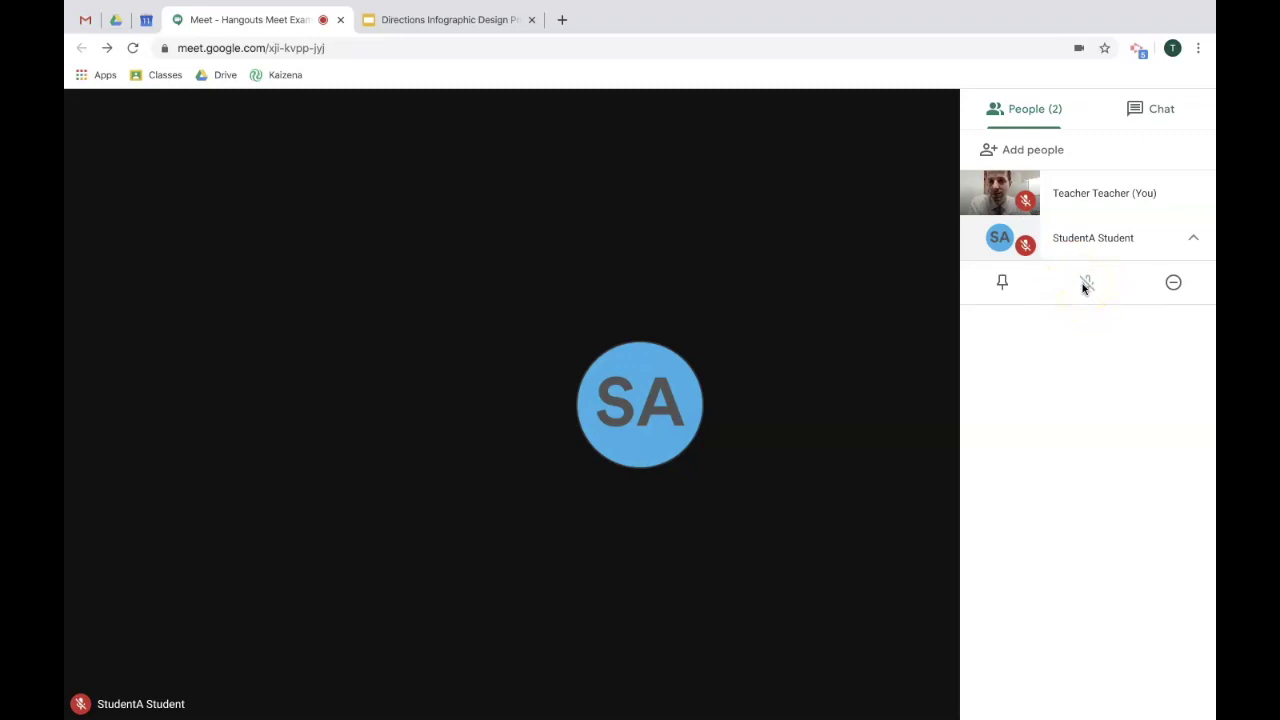
left_click(1084, 280)
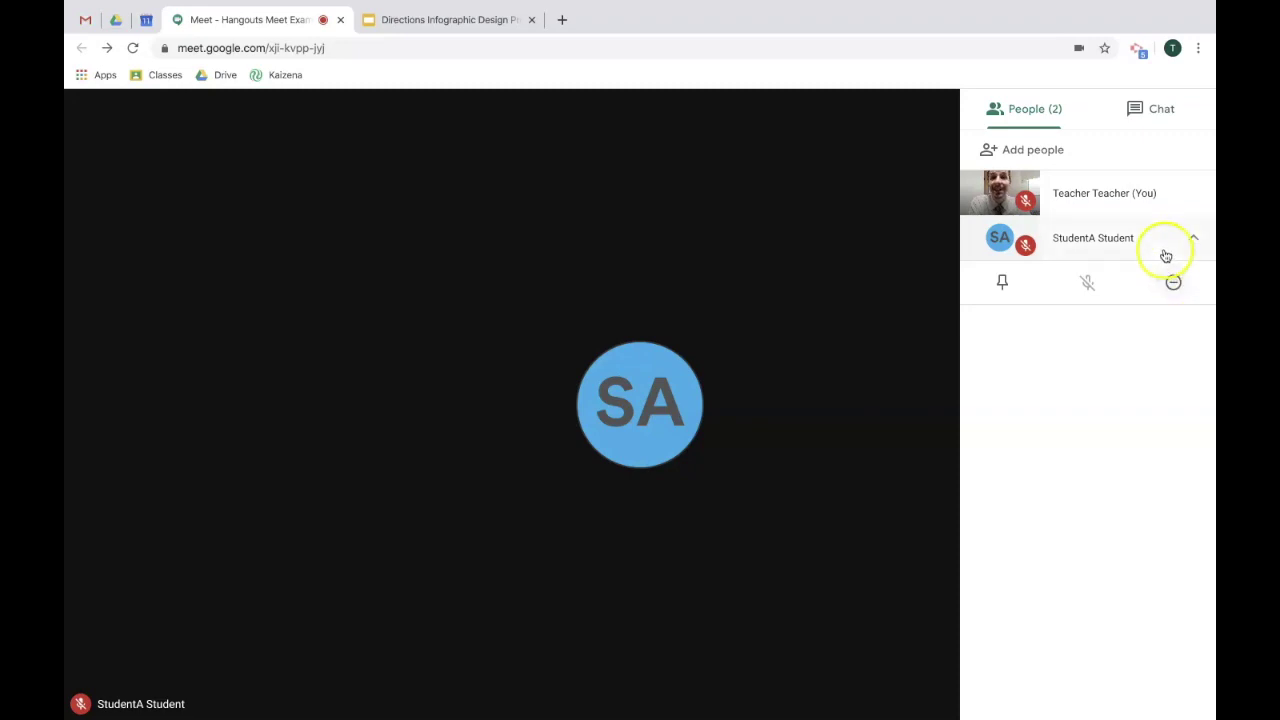
Step: Send the Directions Infographic Design Process slides link to everyone in the meeting chat and close the chat
left_click(1157, 113)
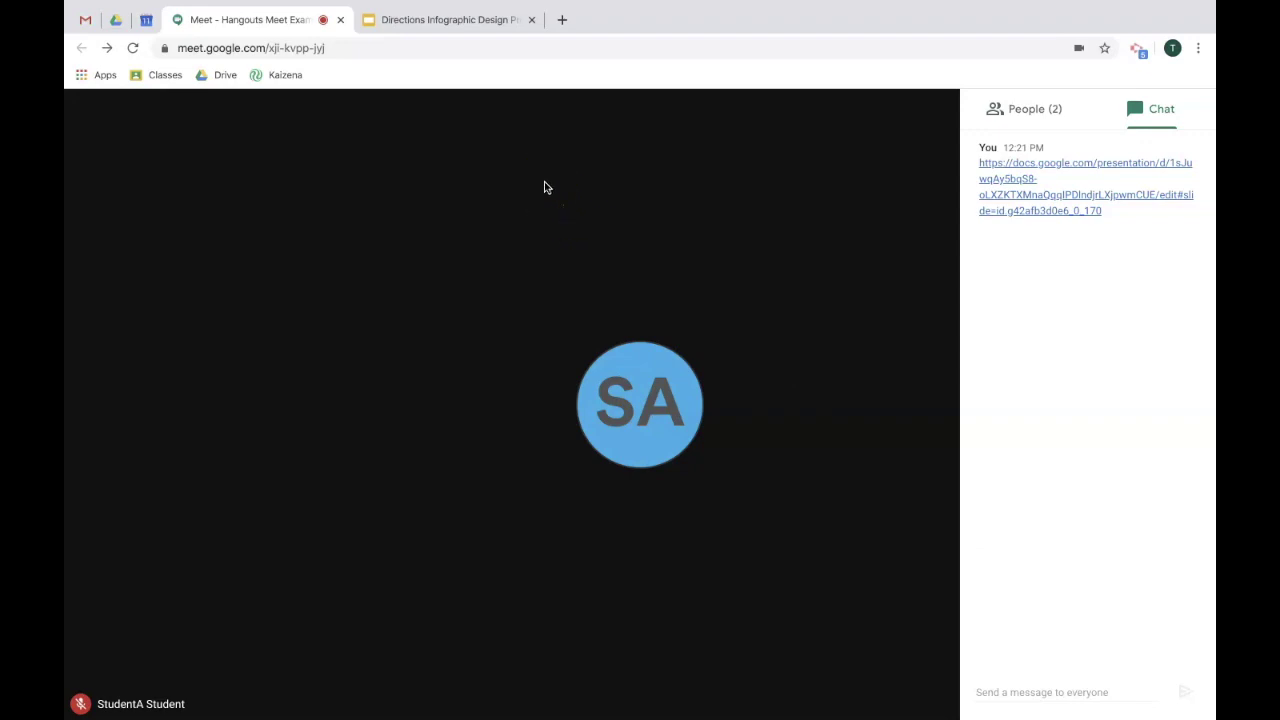
left_click(478, 22)
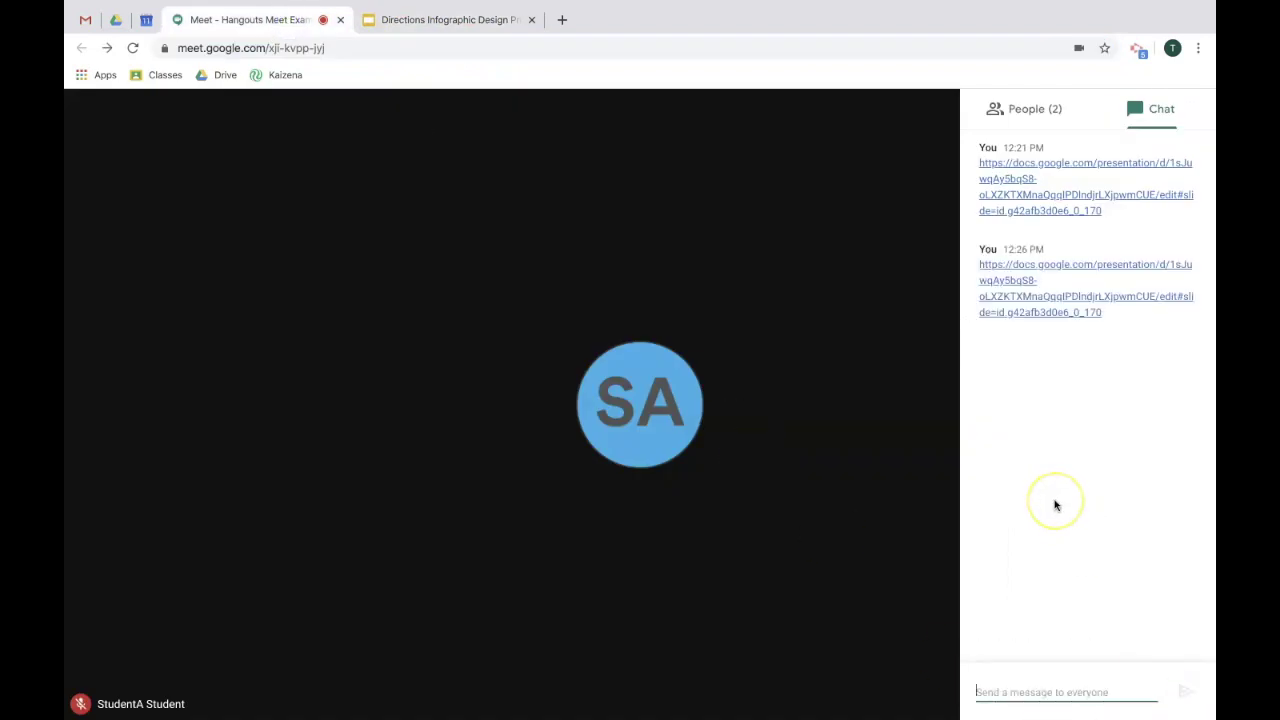
left_click(940, 503)
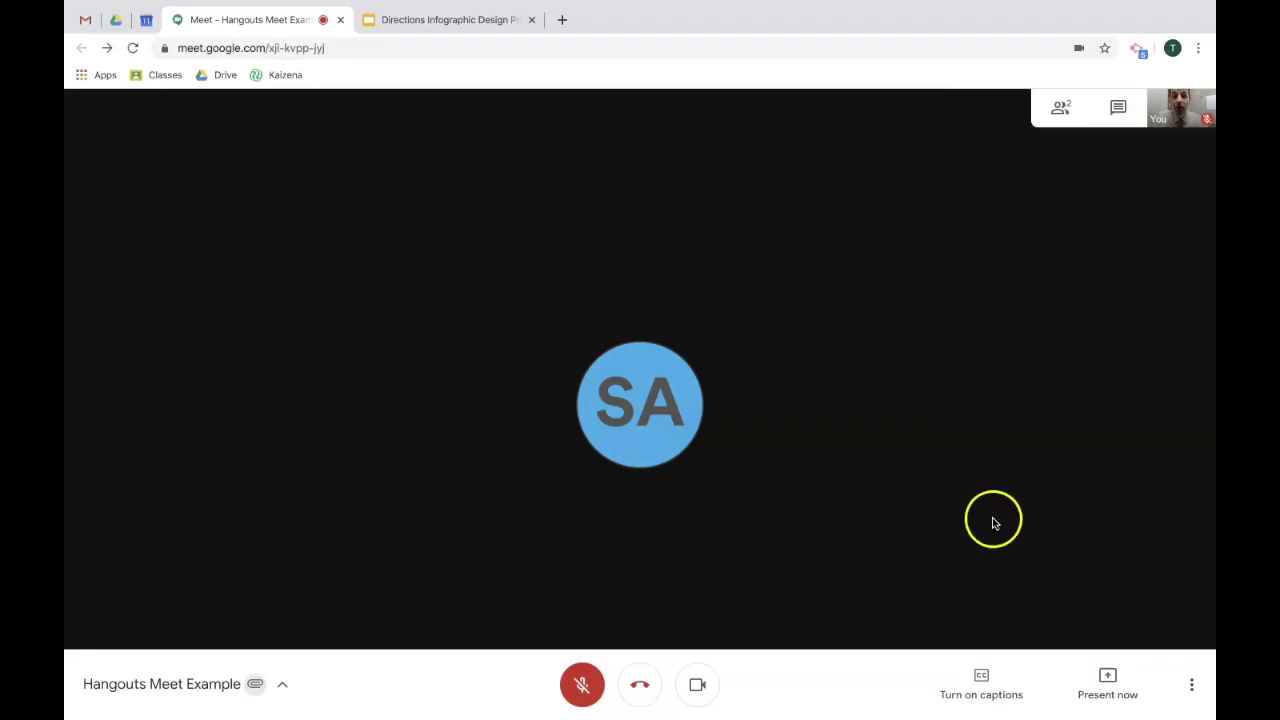
Step: Change the call layout to Sidebar
left_click(1192, 688)
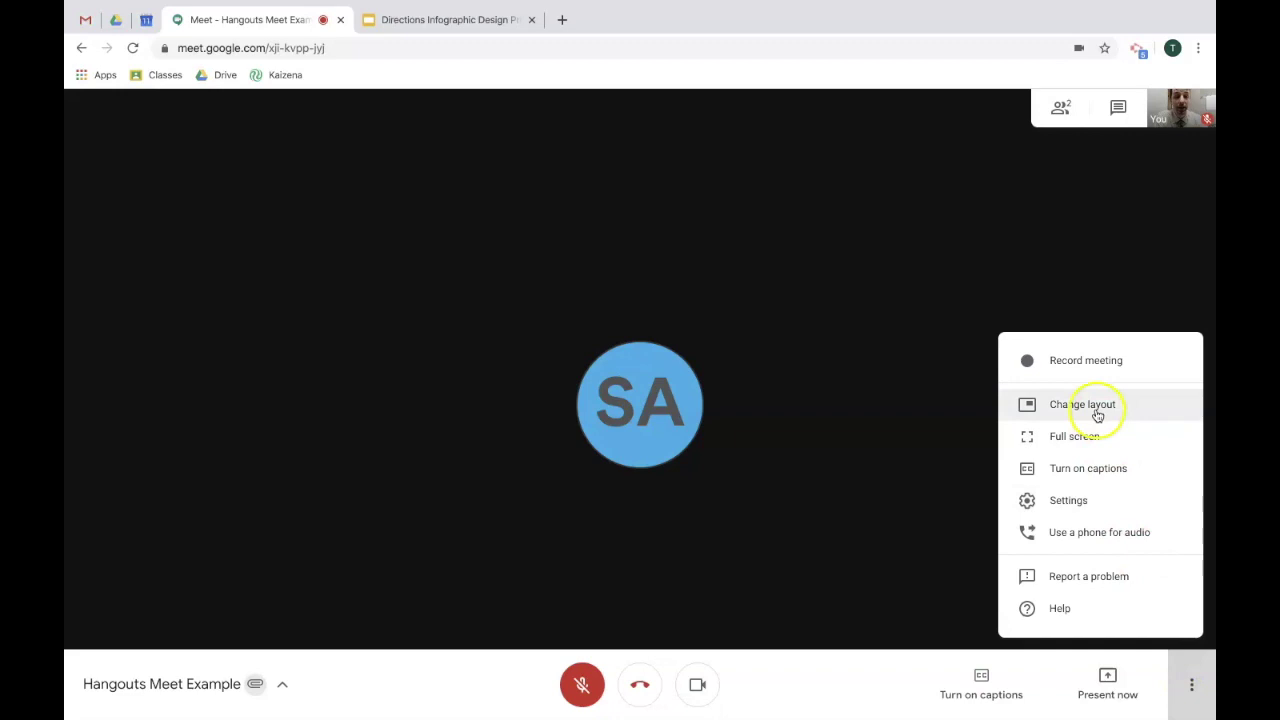
left_click(1096, 412)
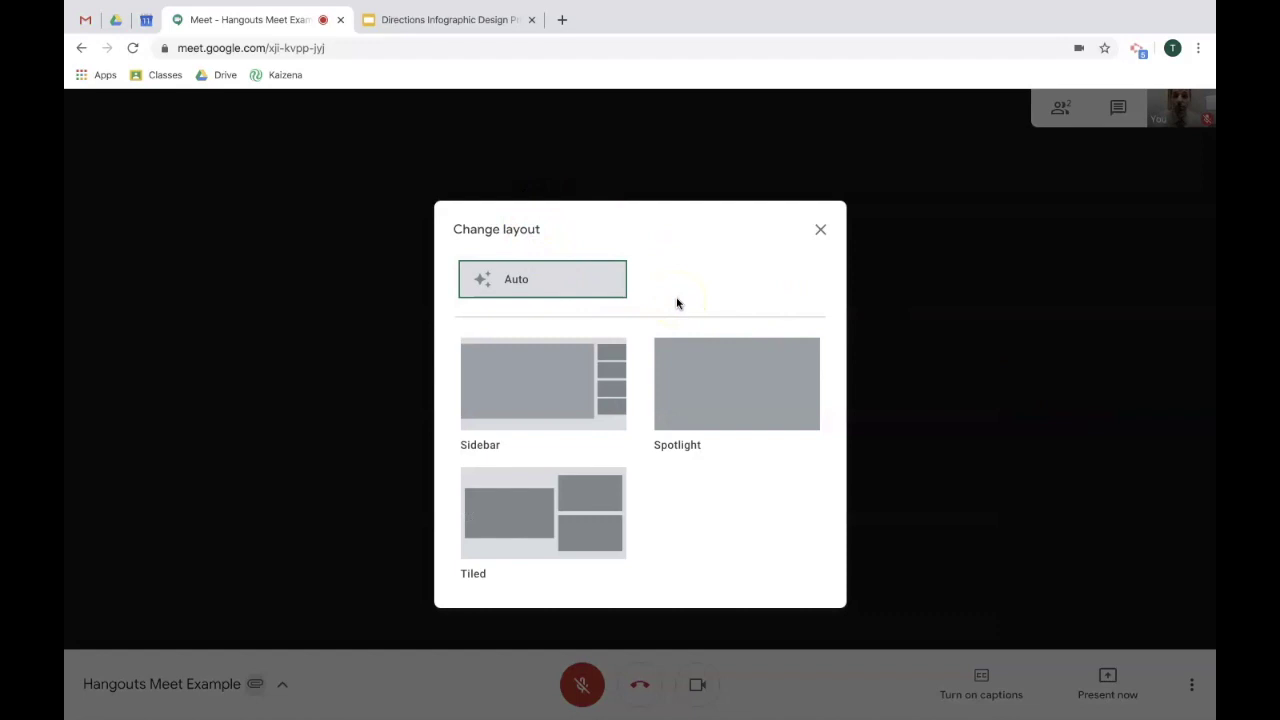
left_click(571, 380)
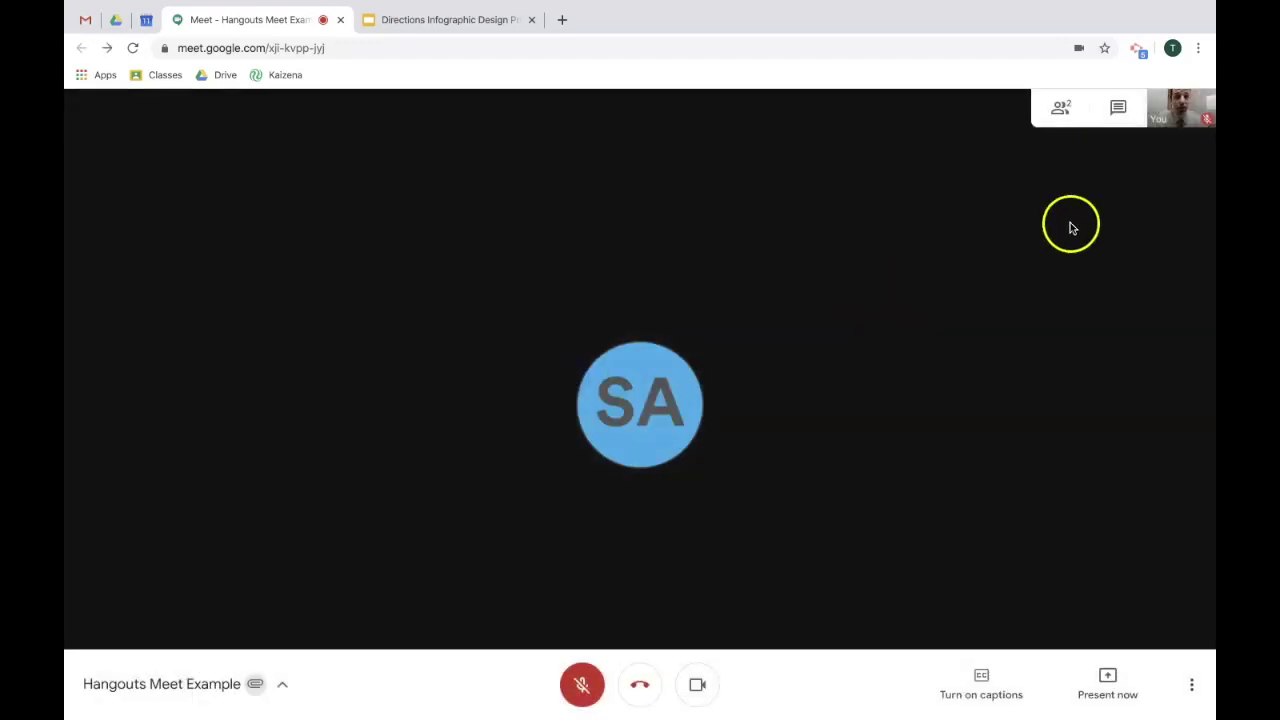
Step: Change the call layout from the Sidebar view to Tiled and return to the call
left_click(1191, 684)
left_click(1087, 404)
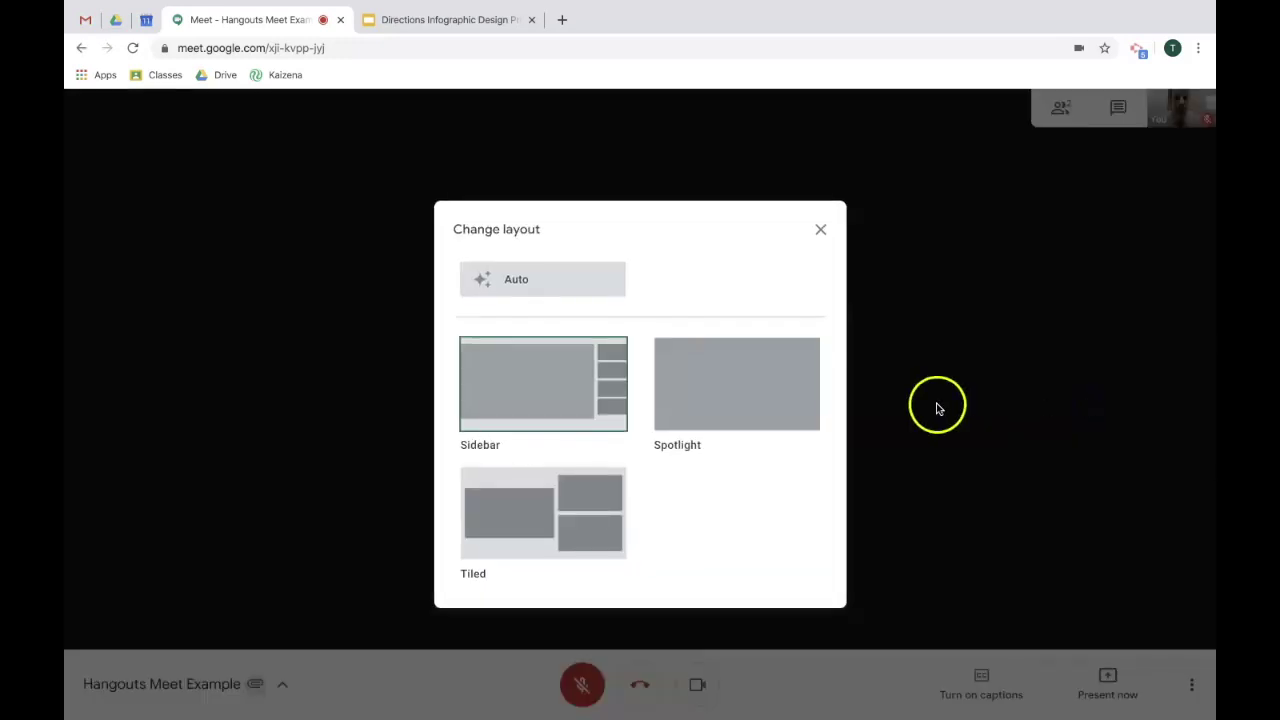
left_click(584, 523)
left_click(795, 490)
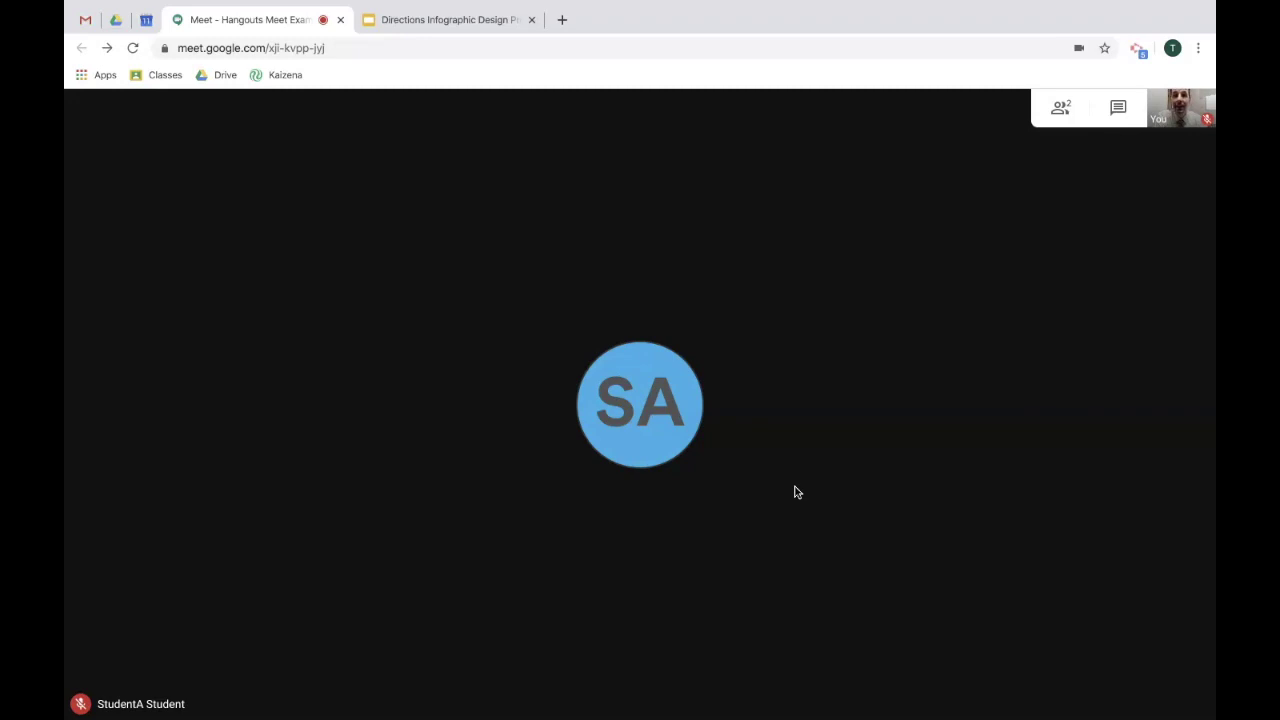
Step: Switch to Gmail and open the recording notification for "Hangouts Meet Example (2020-03-11 at 11:07 GMT-7)"
left_click(633, 380)
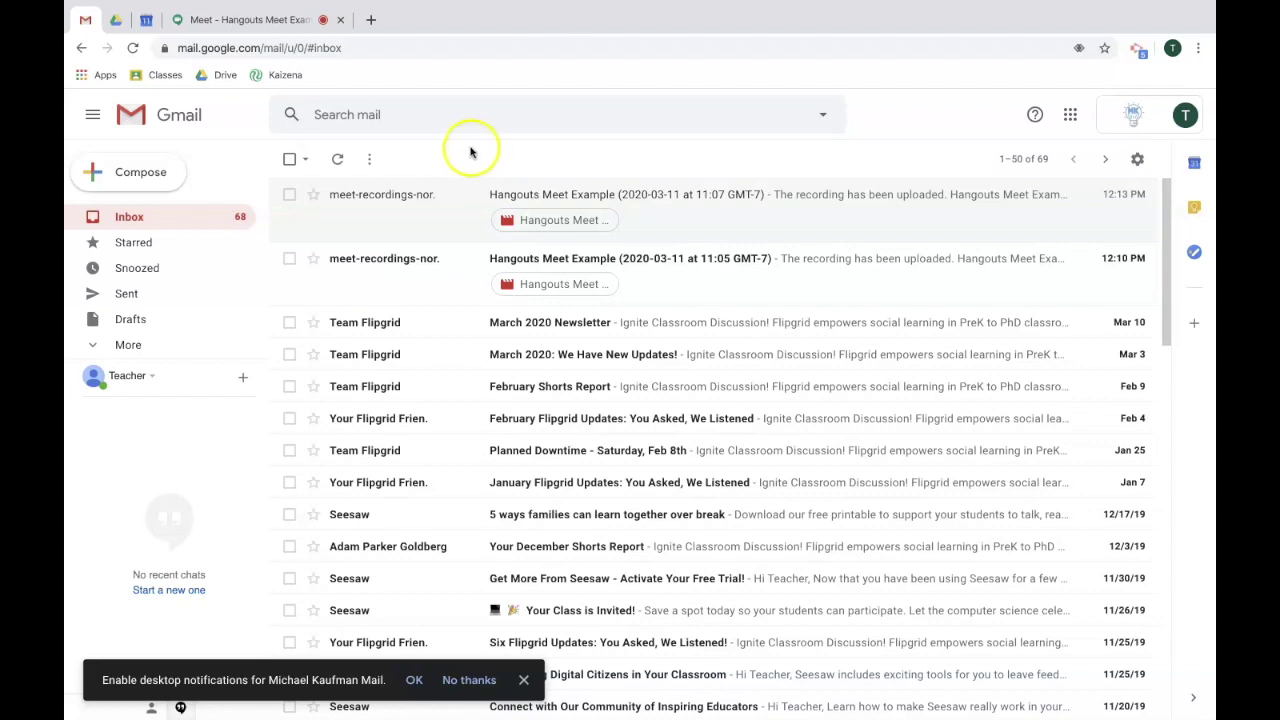
left_click(449, 214)
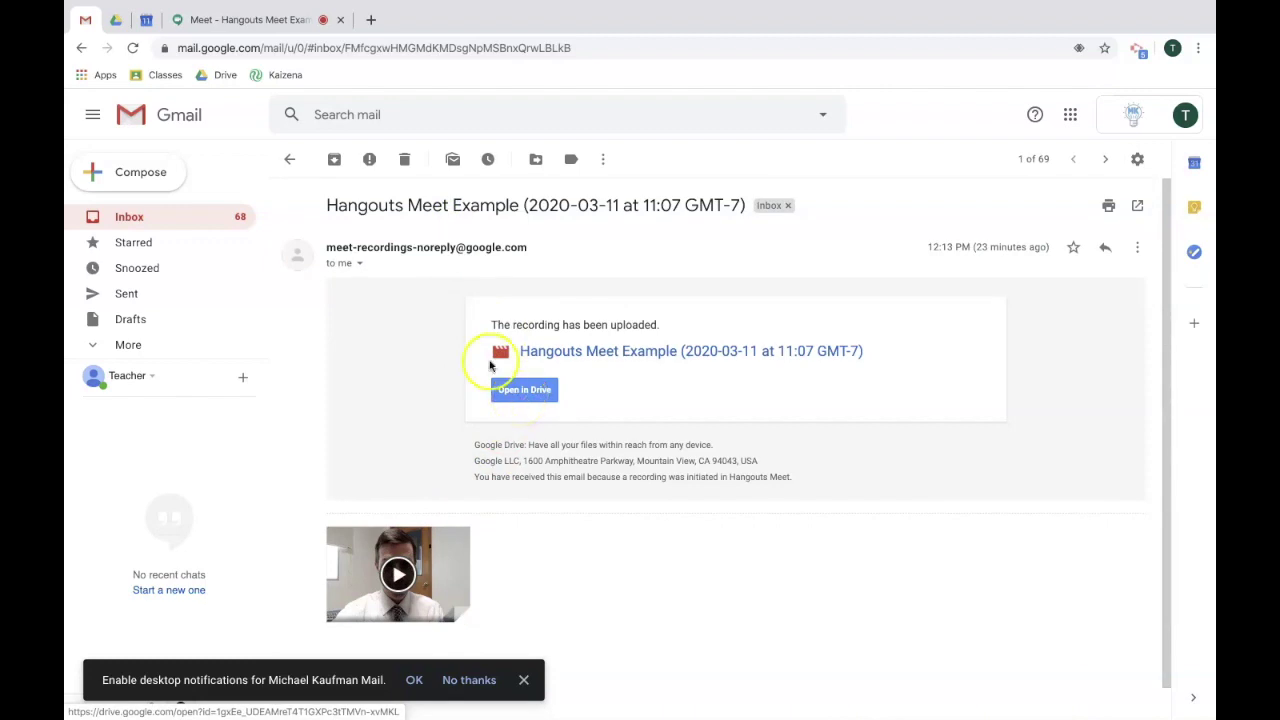
Step: Switch to Google Drive, open the Meet Recordings folder, and examine the sharing options for the first Hangouts Meet Example recording
left_click(116, 20)
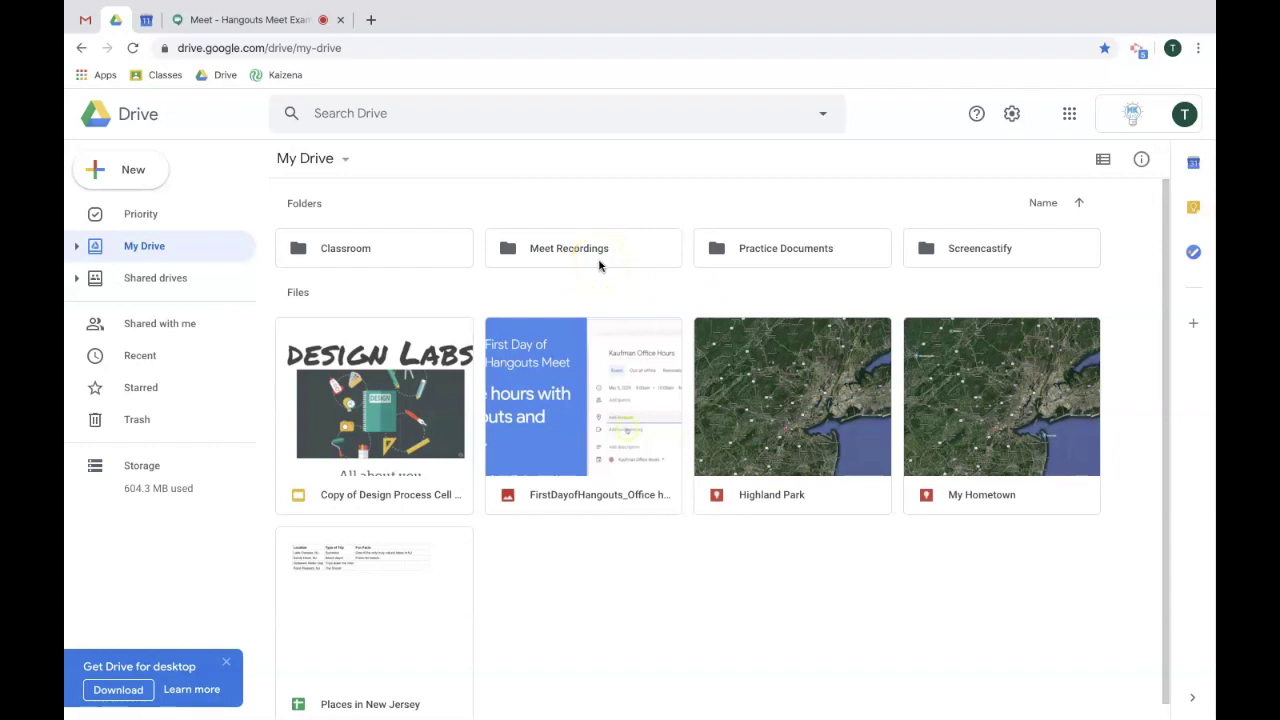
double_click(599, 262)
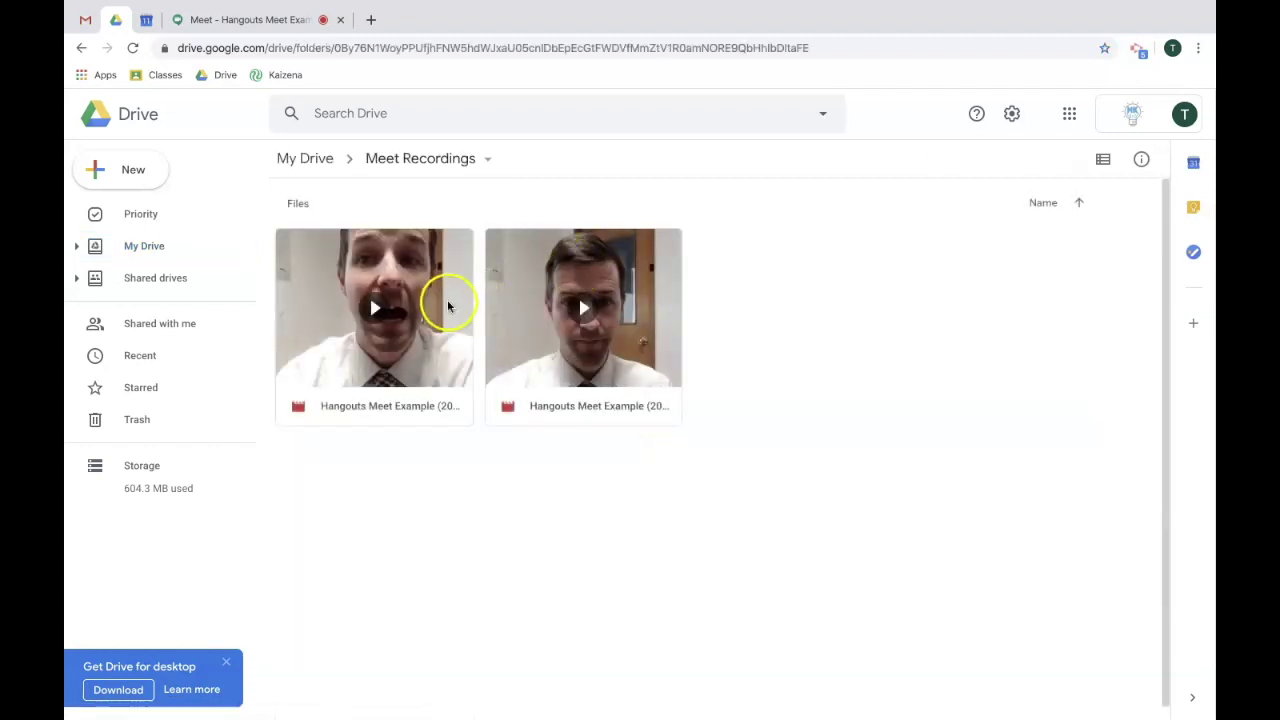
left_click(446, 300)
right_click(446, 300)
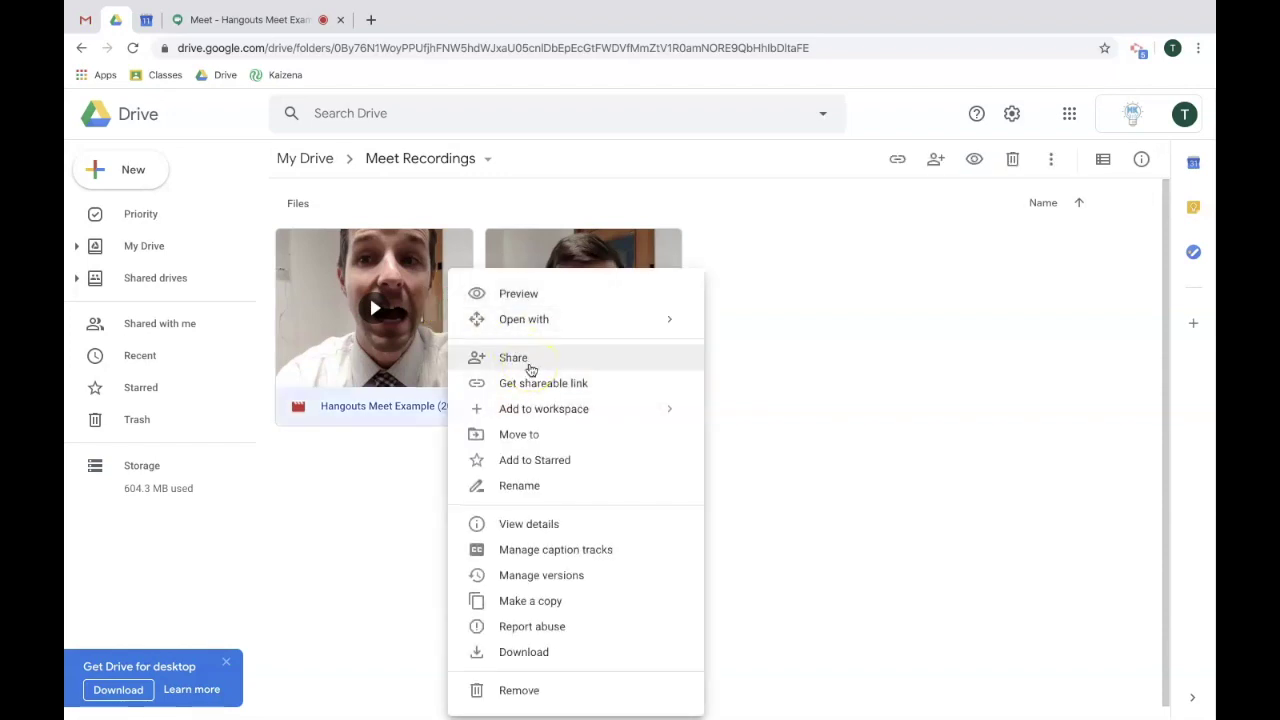
left_click(360, 498)
Step: Switch to Google Calendar and open the Hangouts Meet Example event on Wednesday, March 11 to view its attached recordings
left_click(260, 28)
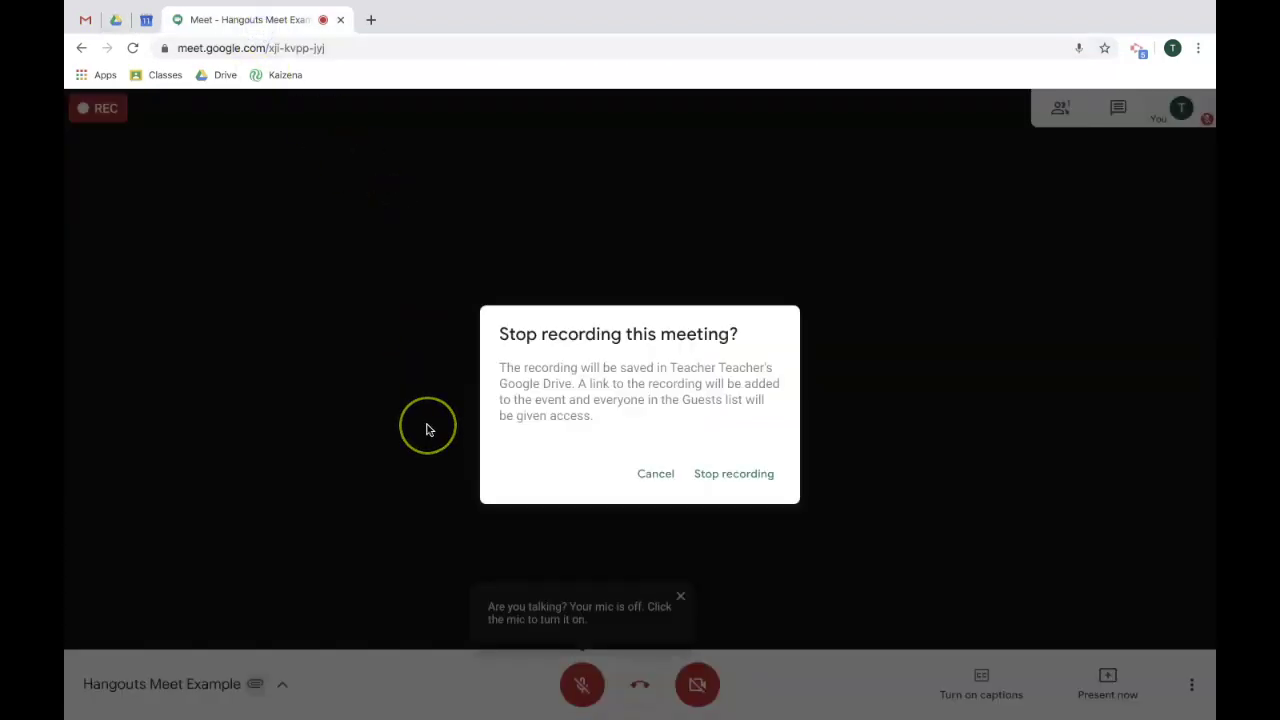
left_click(148, 21)
left_click(702, 438)
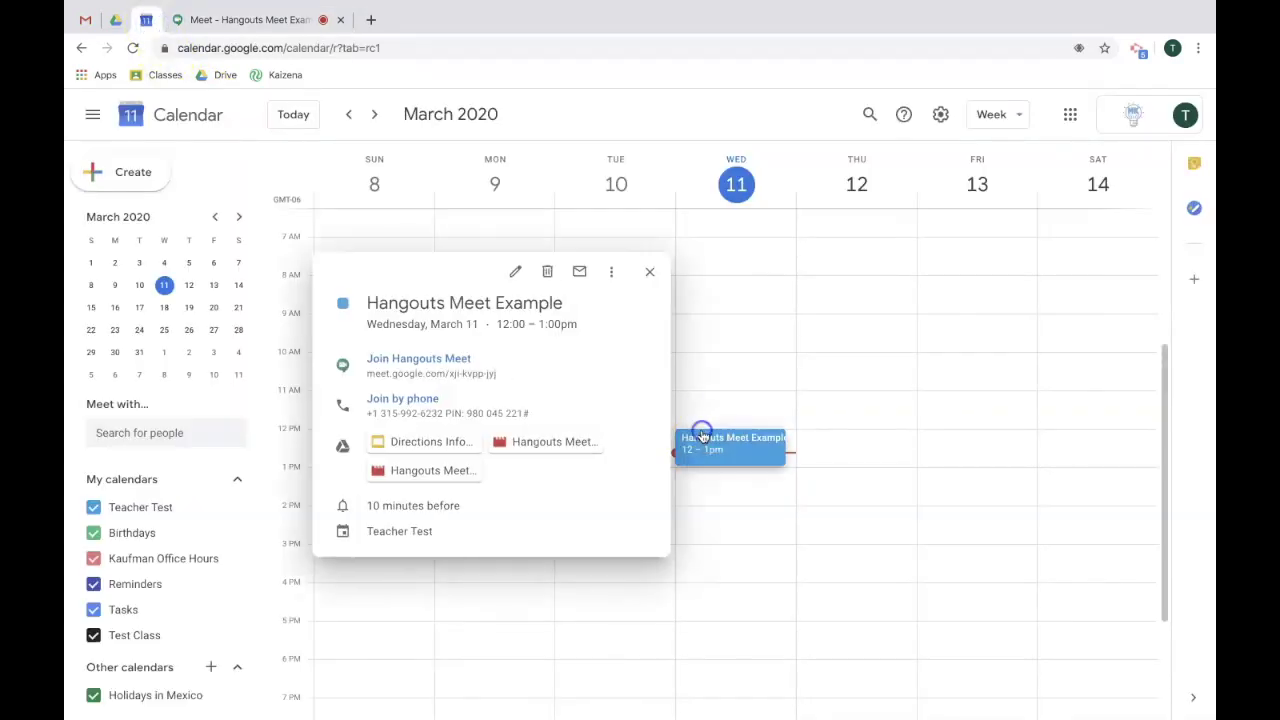